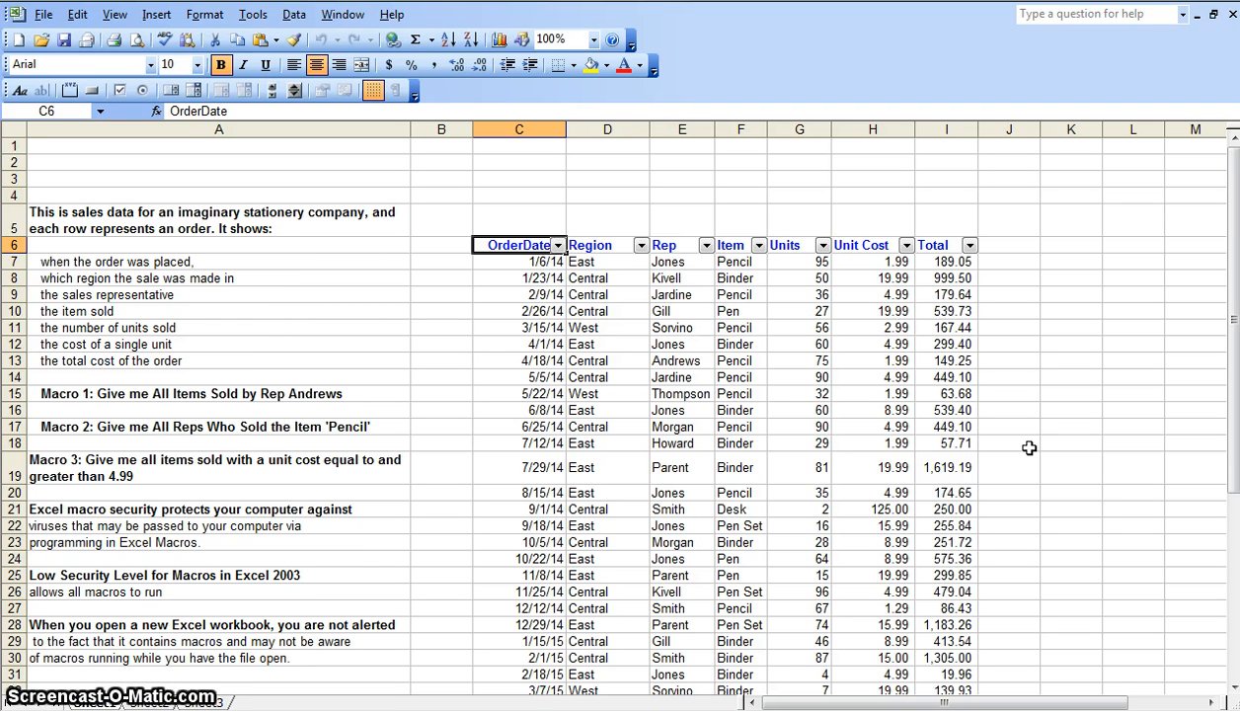
Run the macro that filters the orders by one sales rep, and run the macro that restores all rows
key("ctrl+a")
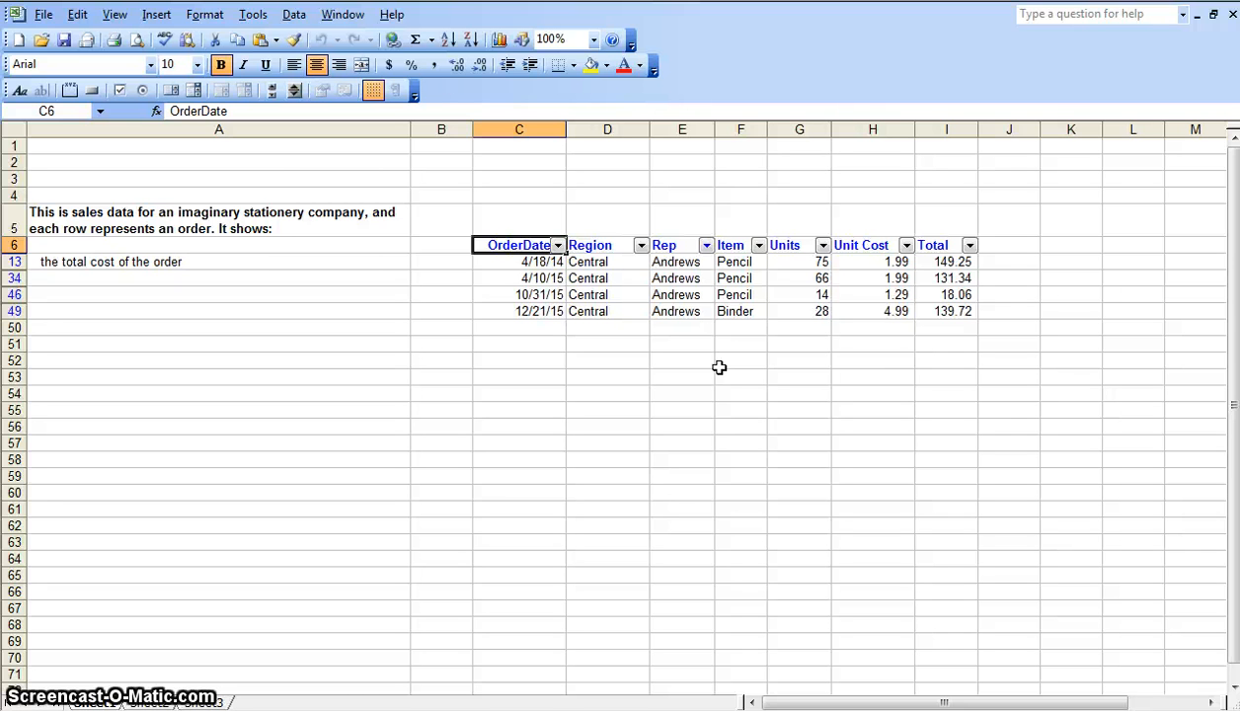
key("ctrl+r")
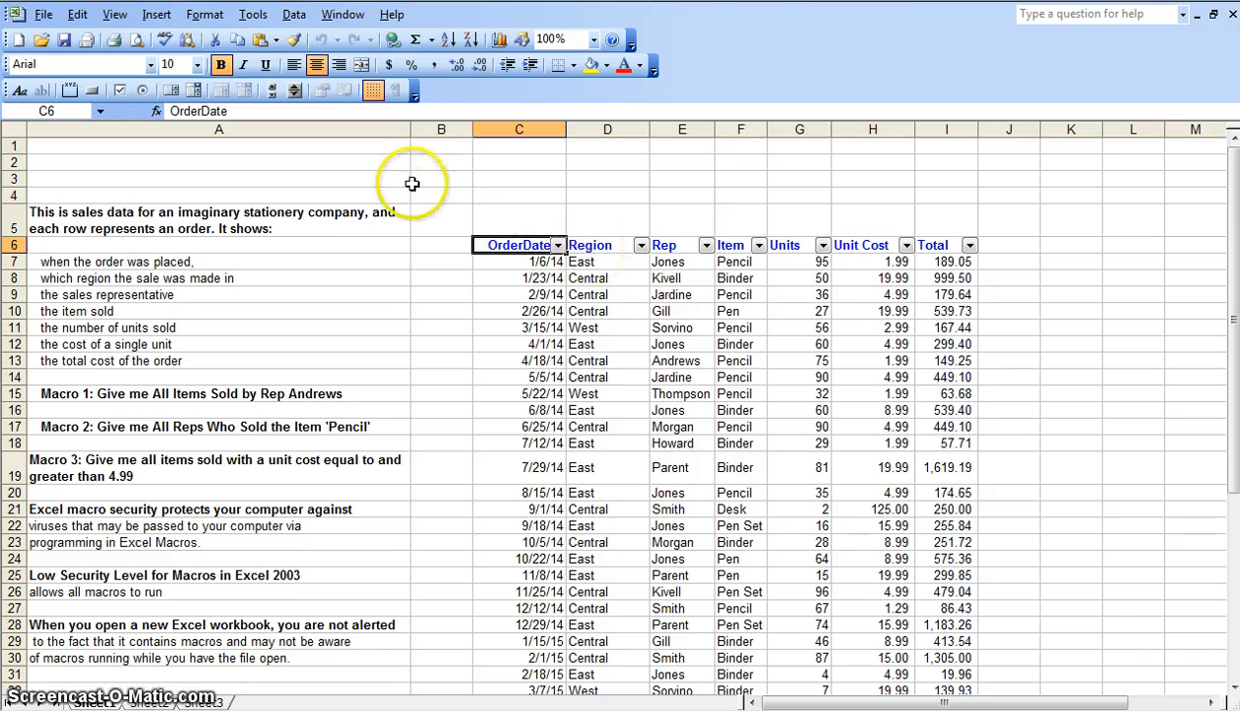
Turn off AutoFilter on the sales data table
left_click(294, 14)
mouse_move(312, 74)
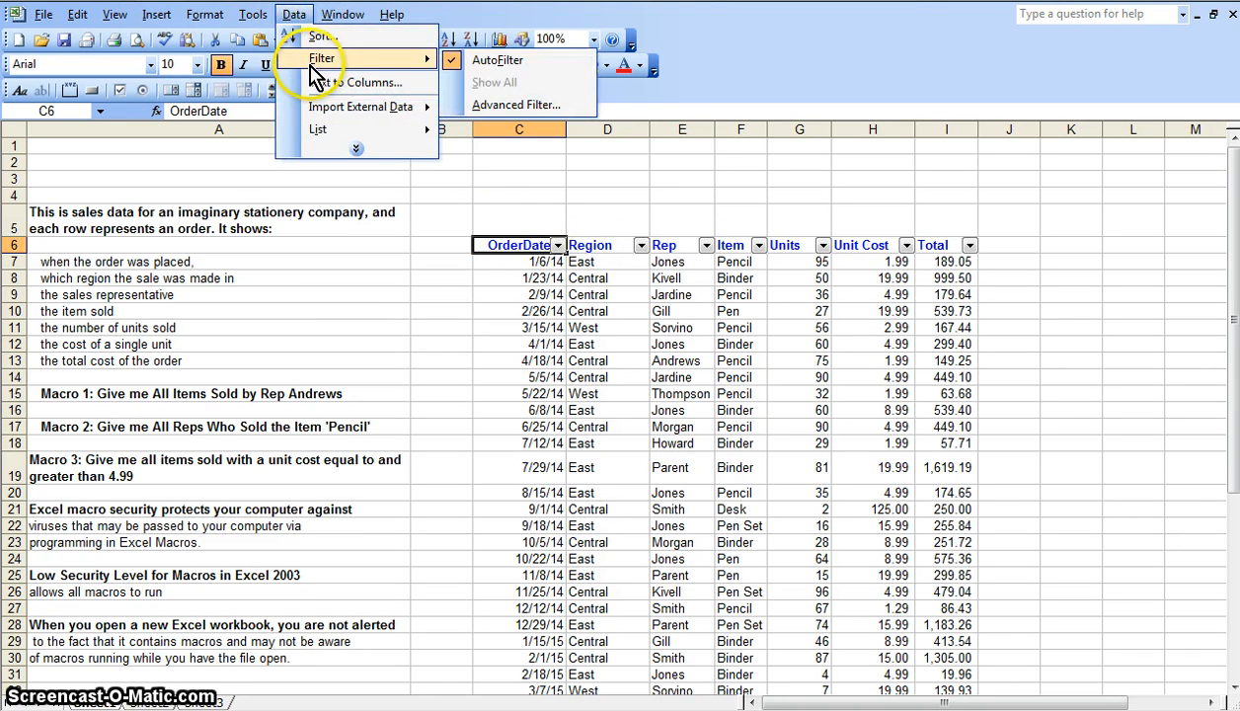
left_click(456, 56)
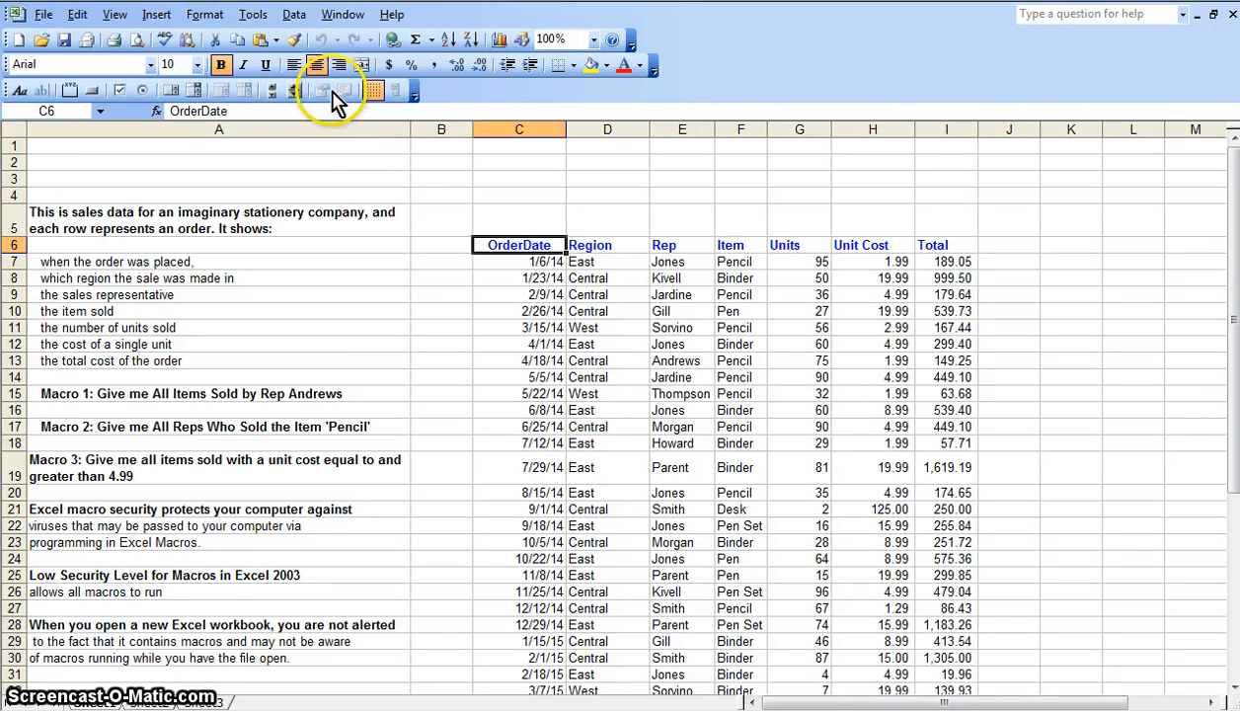
Set up a new recorded macro named UnitCostEqGtr499 with the shortcut Ctrl+u, stored in this workbook
left_click(295, 15)
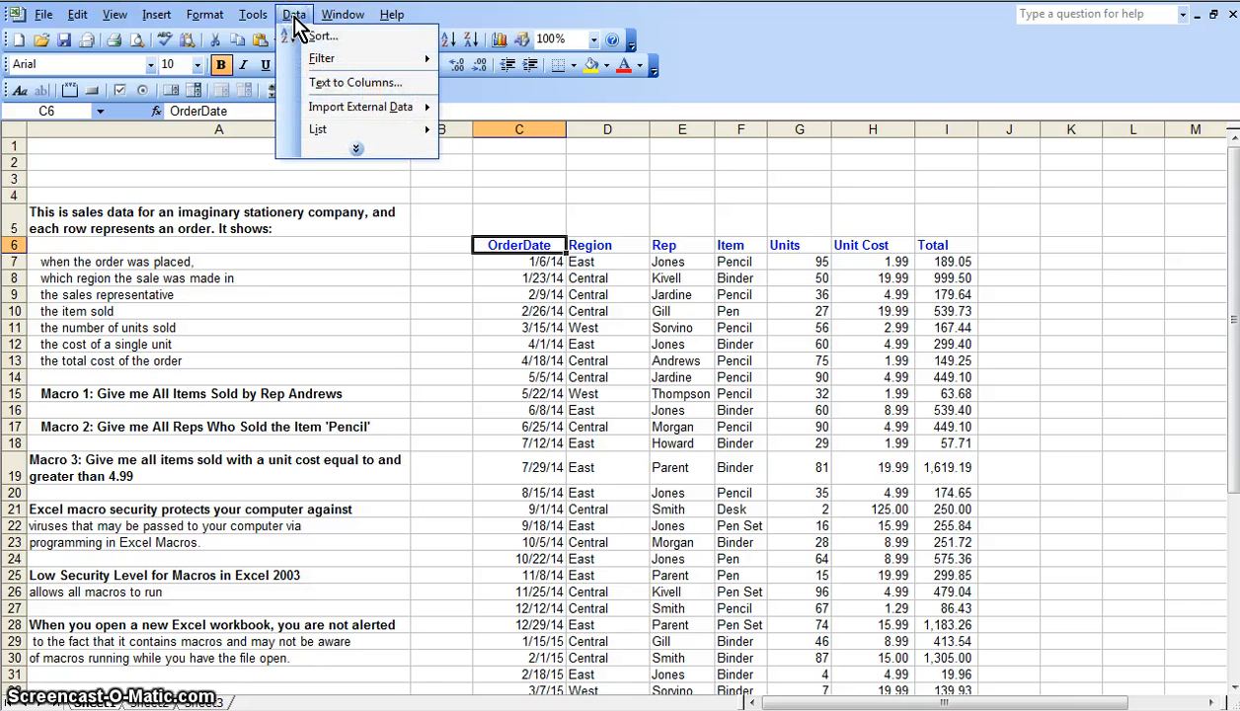
mouse_move(264, 21)
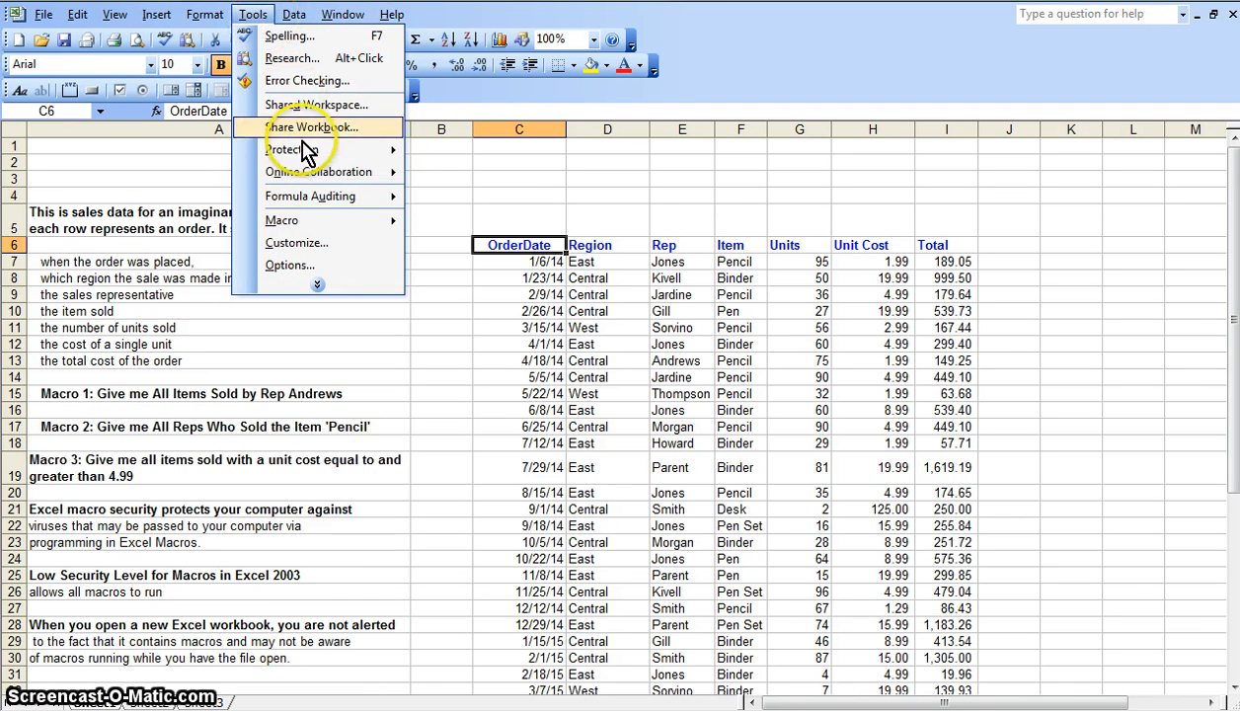
mouse_move(326, 221)
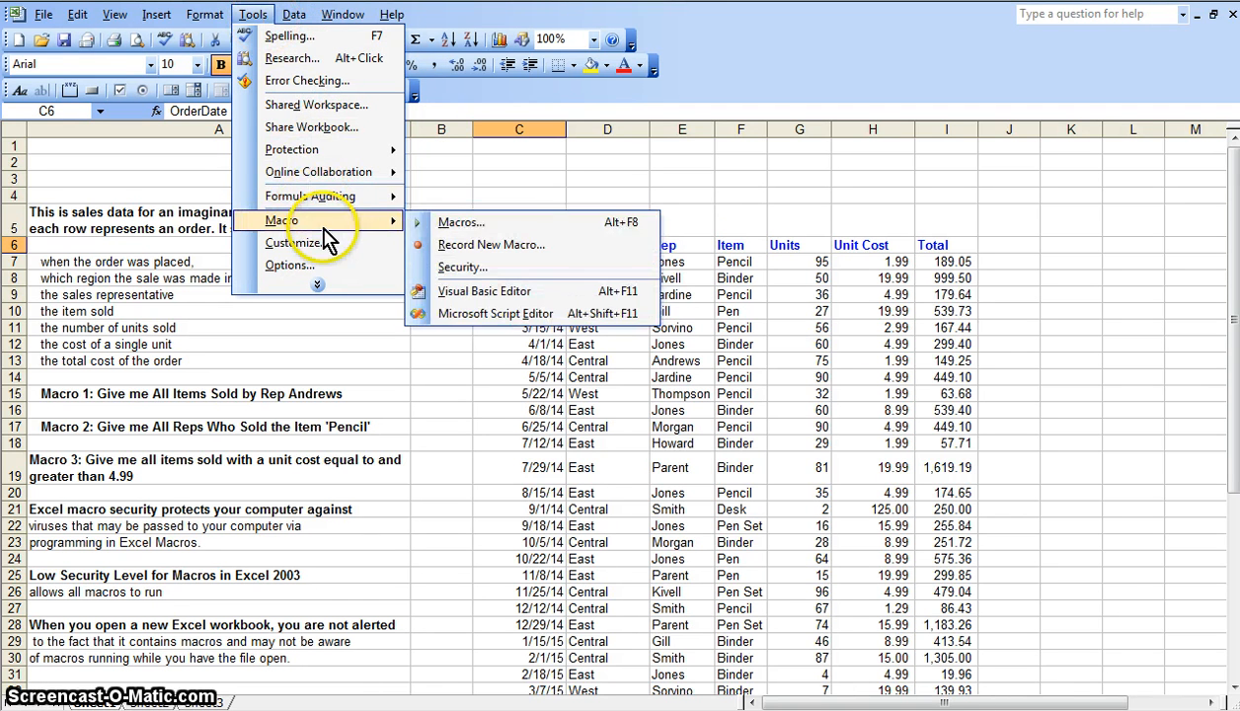
left_click(452, 245)
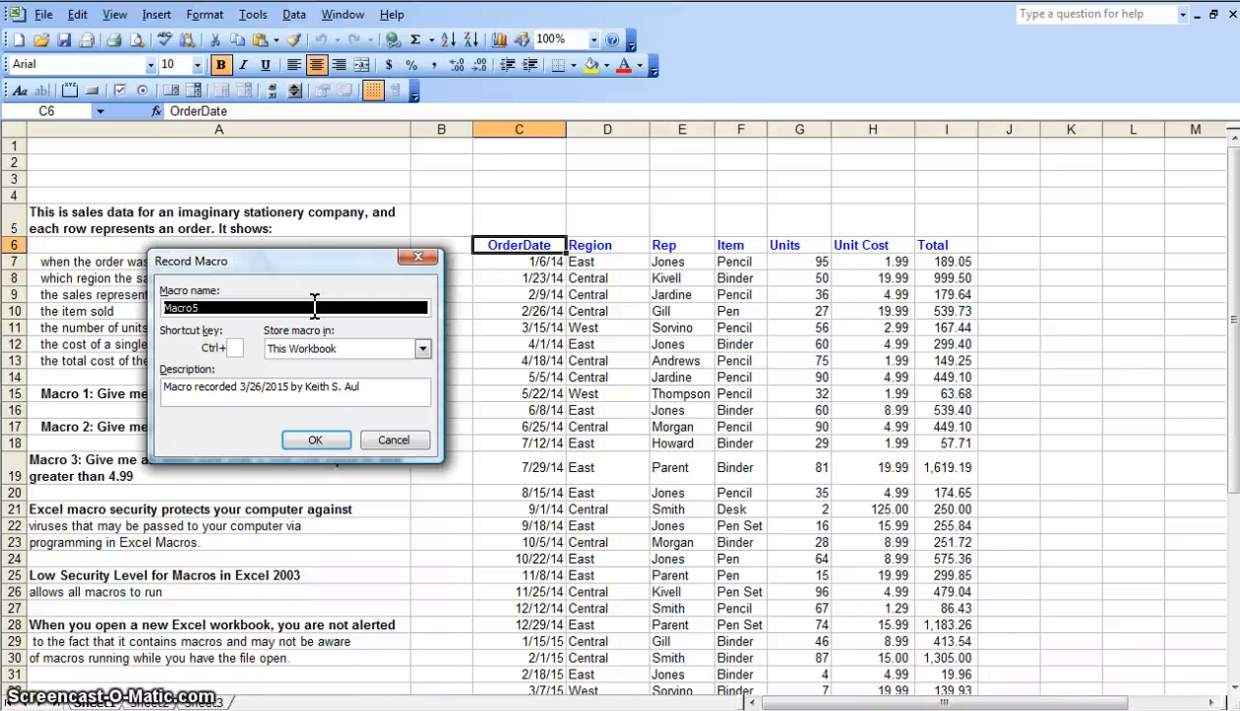
type("U")
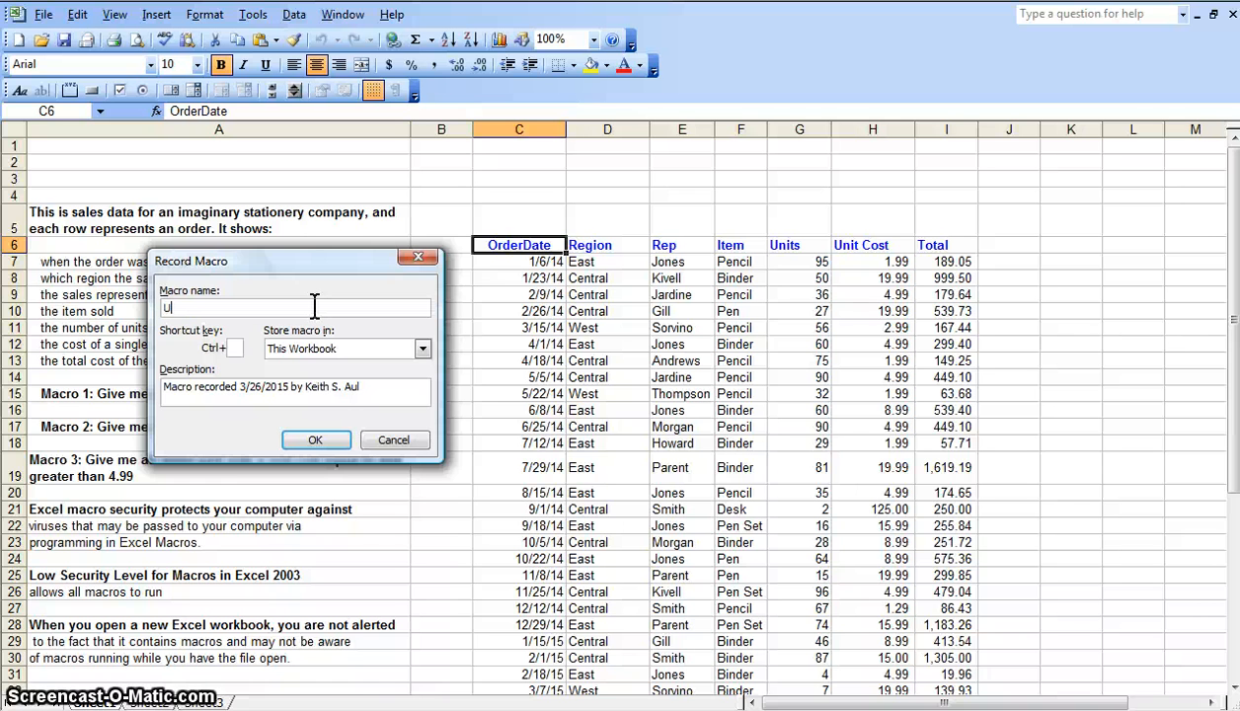
type("nitCostEq")
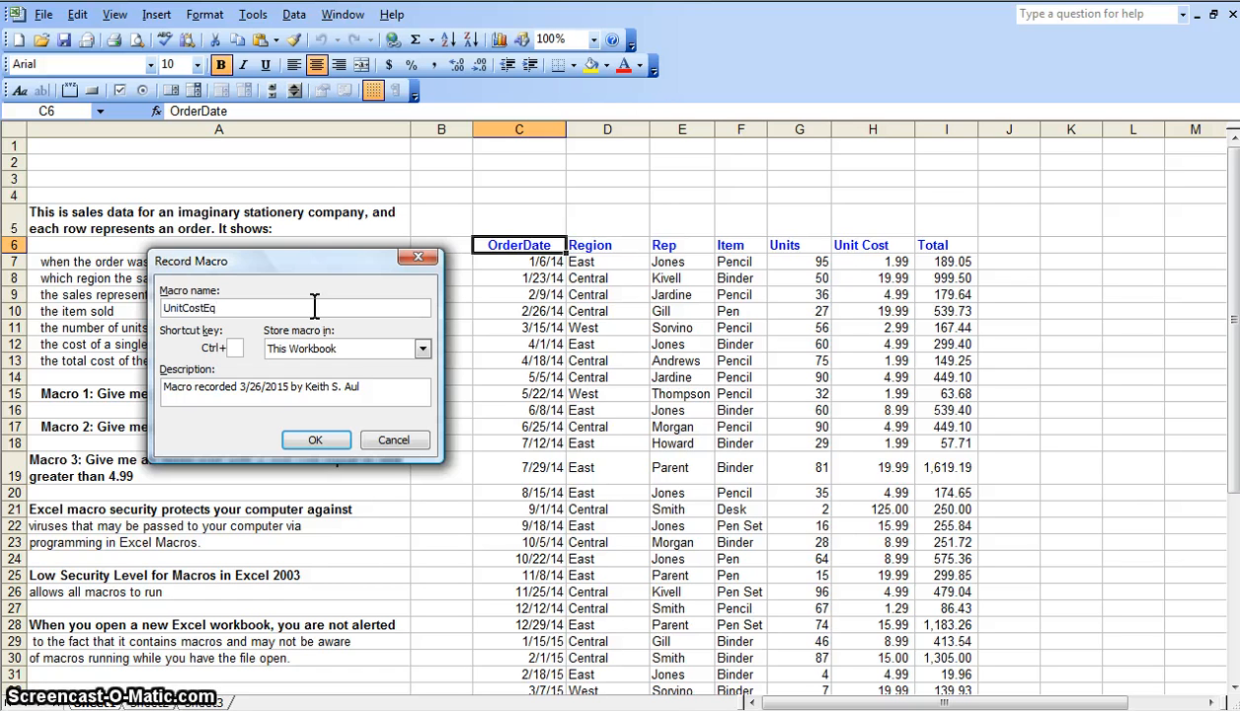
type("Gtr")
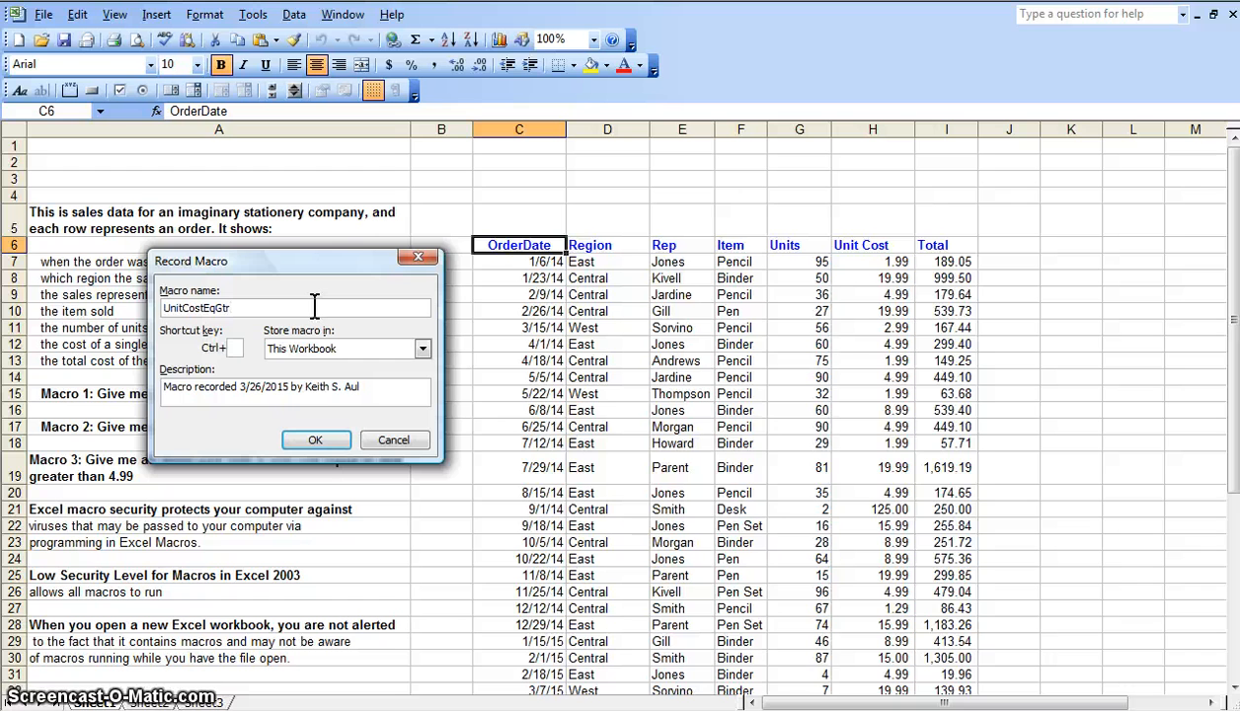
type("4")
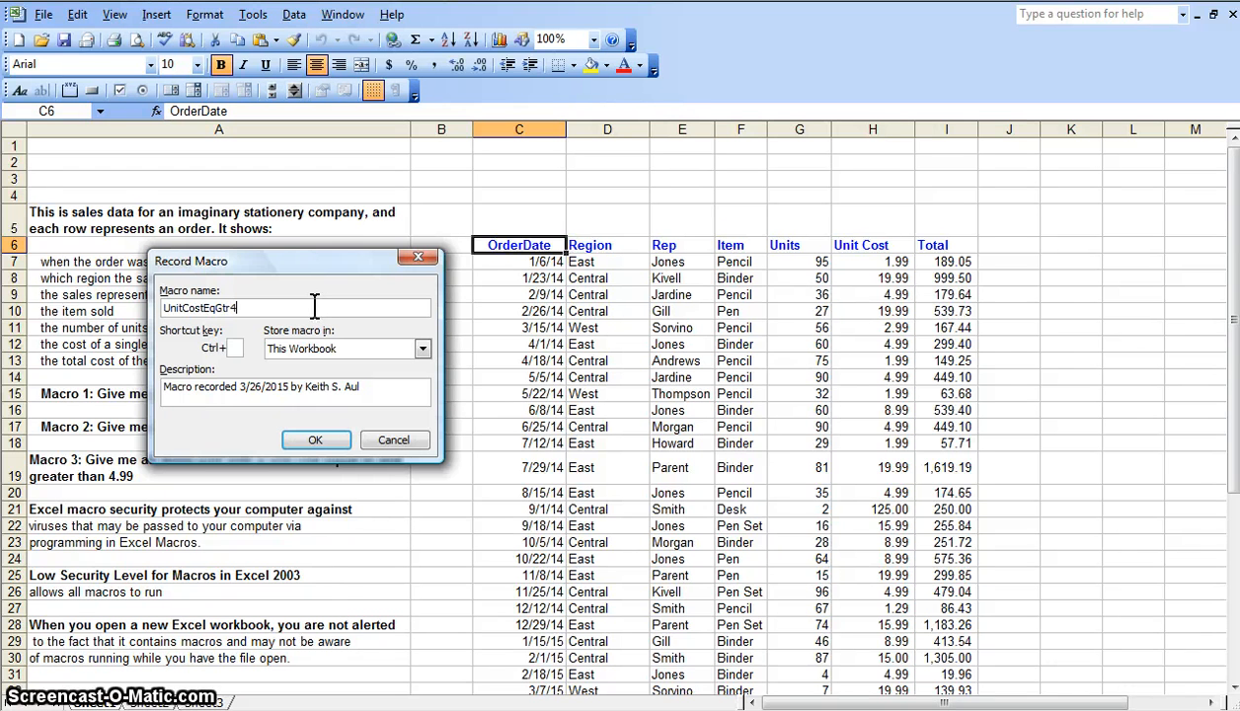
type("99")
left_click(235, 347)
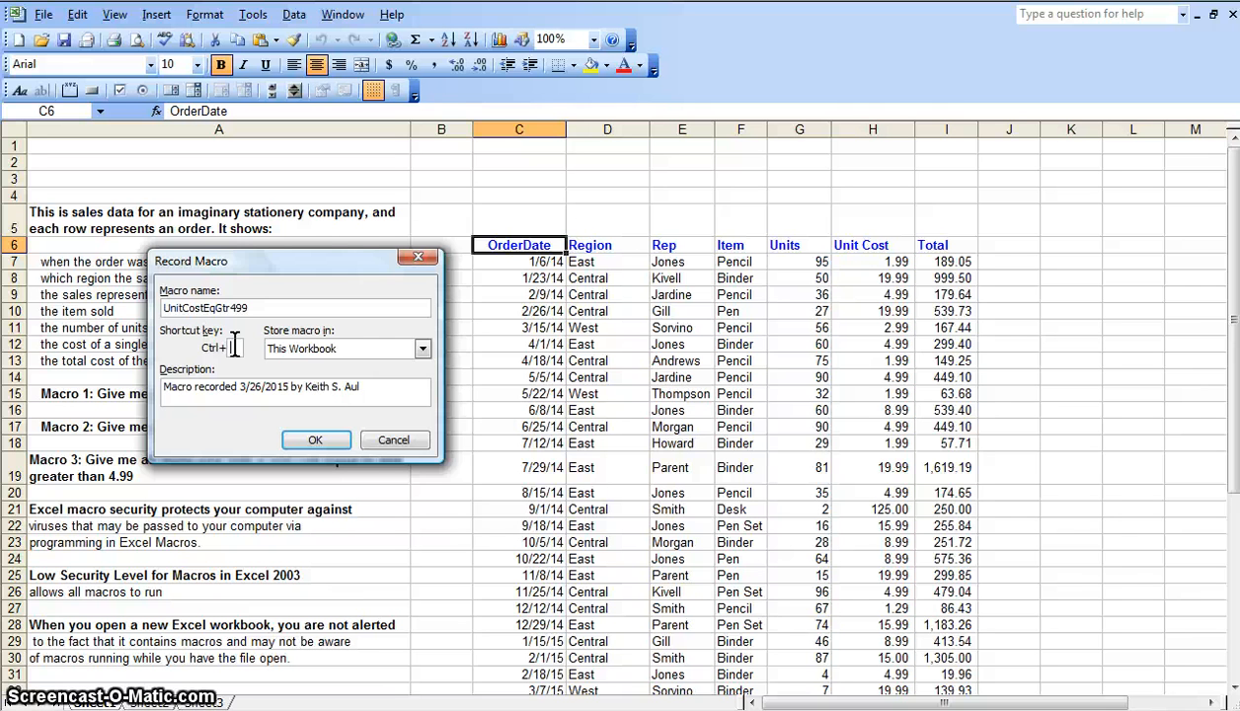
type("u")
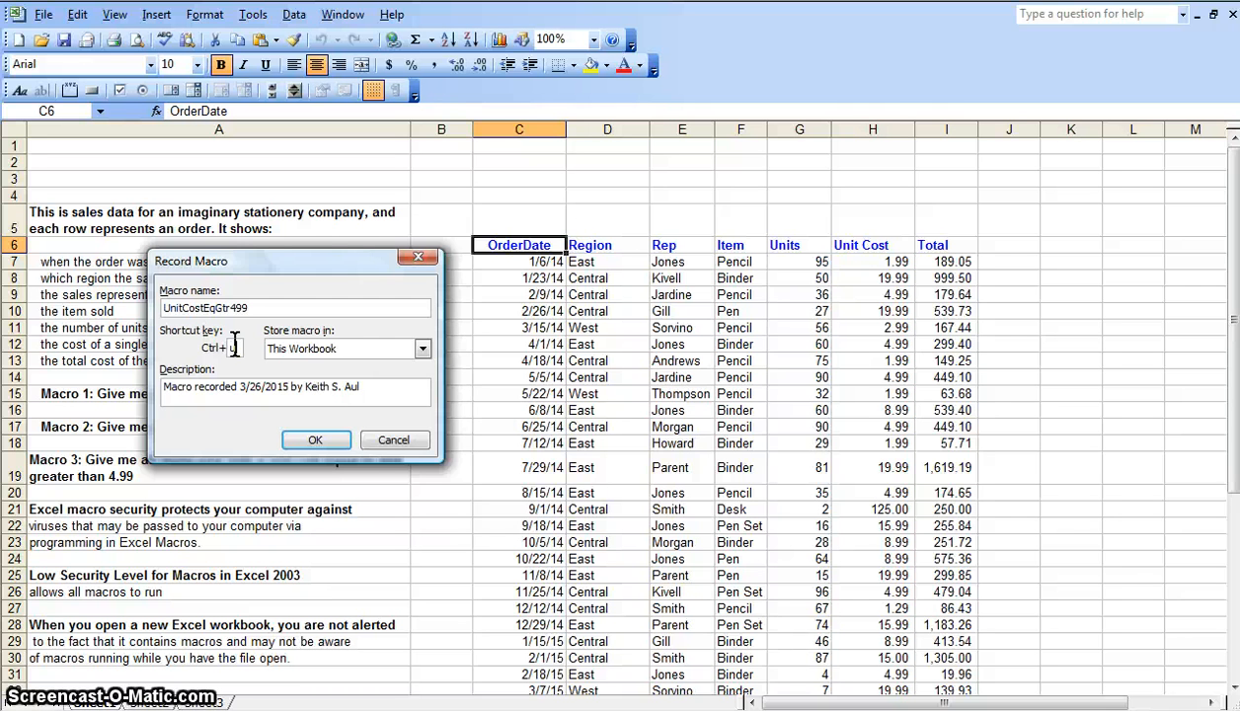
Append "Return All Items Sold with a unit cost equal to and greater than $4.99" to the macro description and start recording
left_click(383, 387)
type("Re")
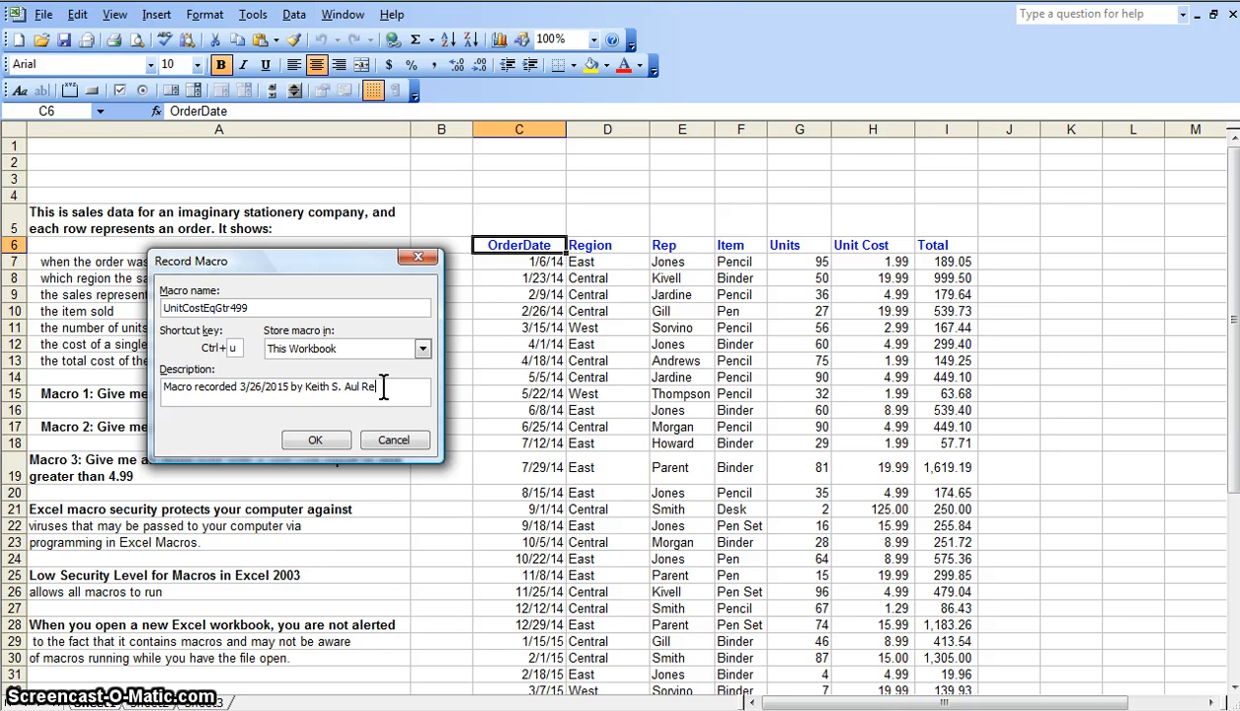
type("turn A")
type("ll")
type(" Items")
type(" Sold")
type(" wi")
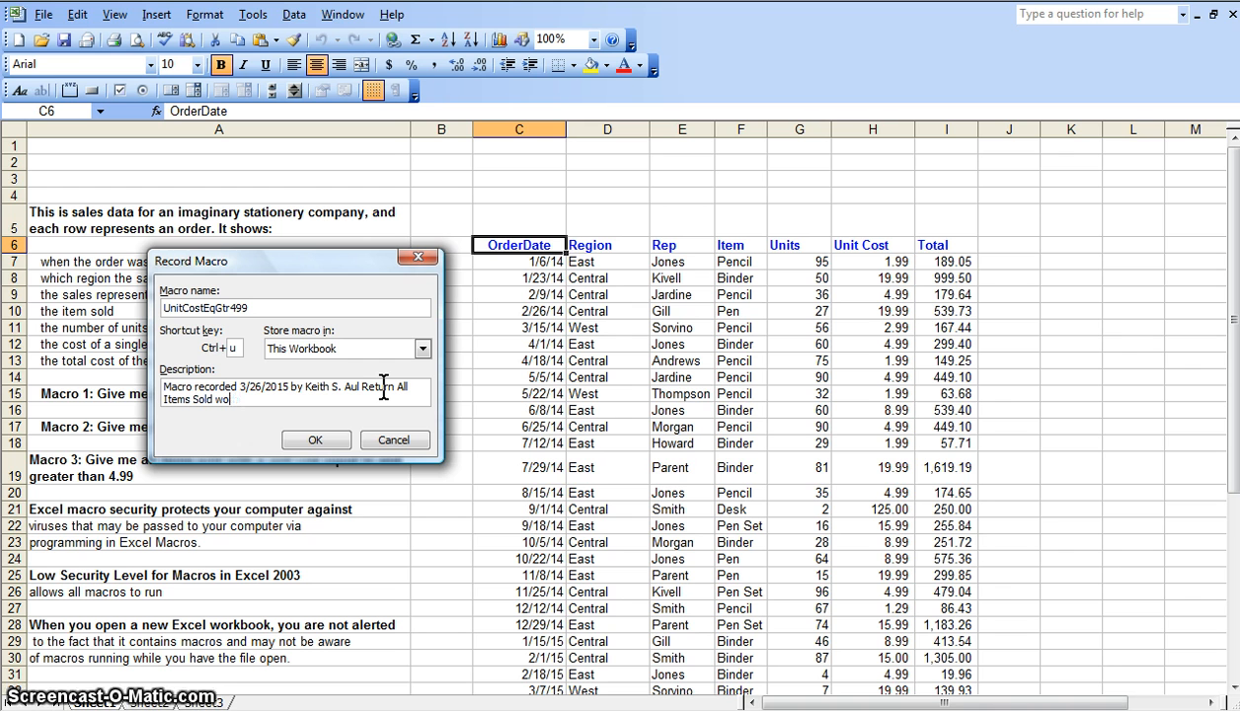
type("th a un")
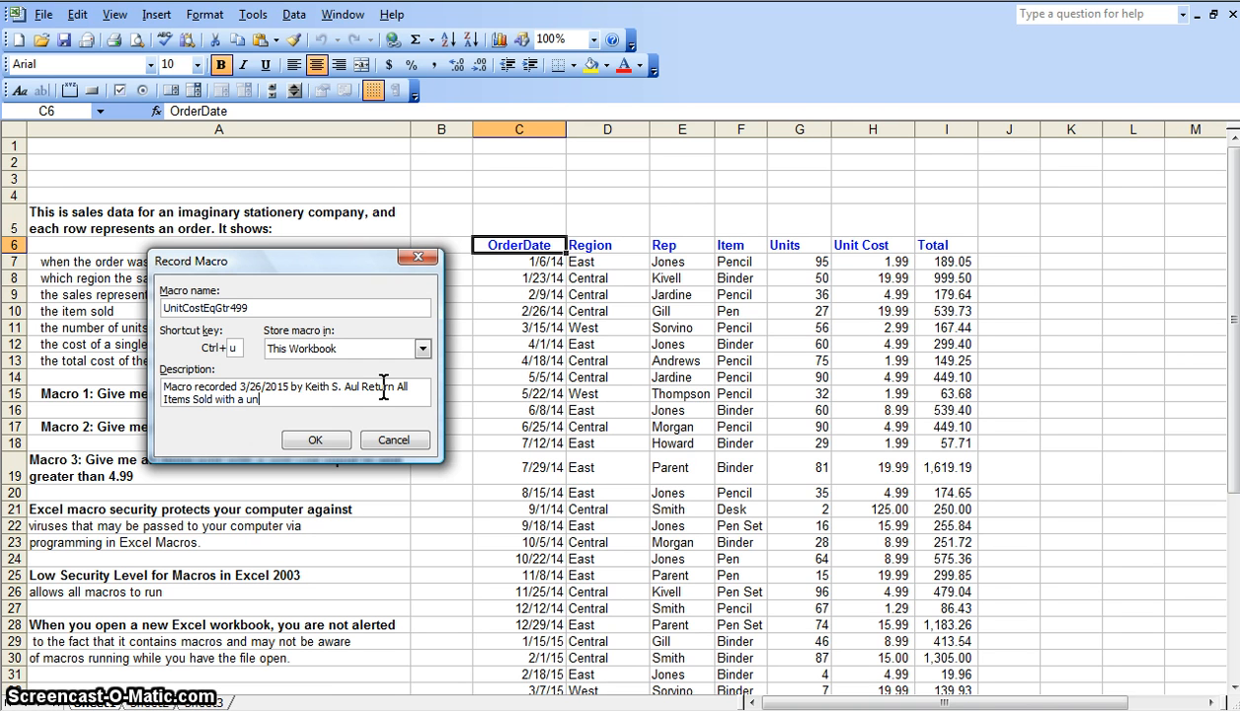
type("it cost of")
key("BackSpace")
key("BackSpace")
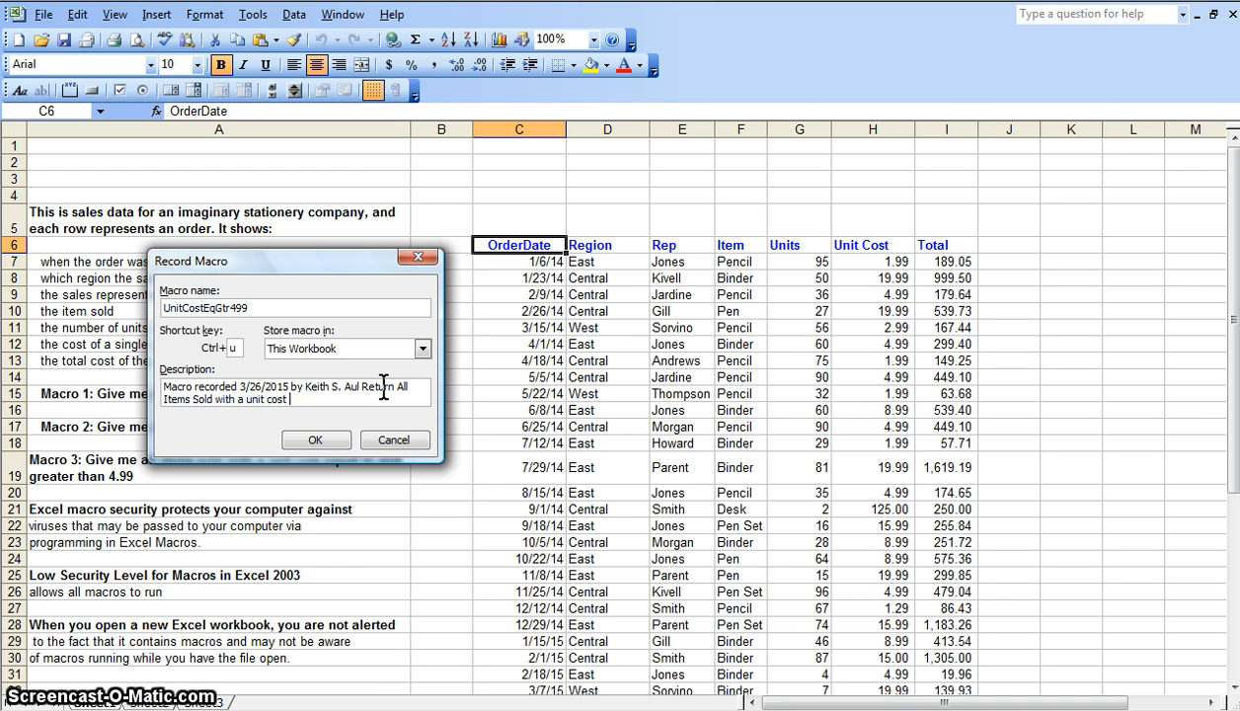
type("equal")
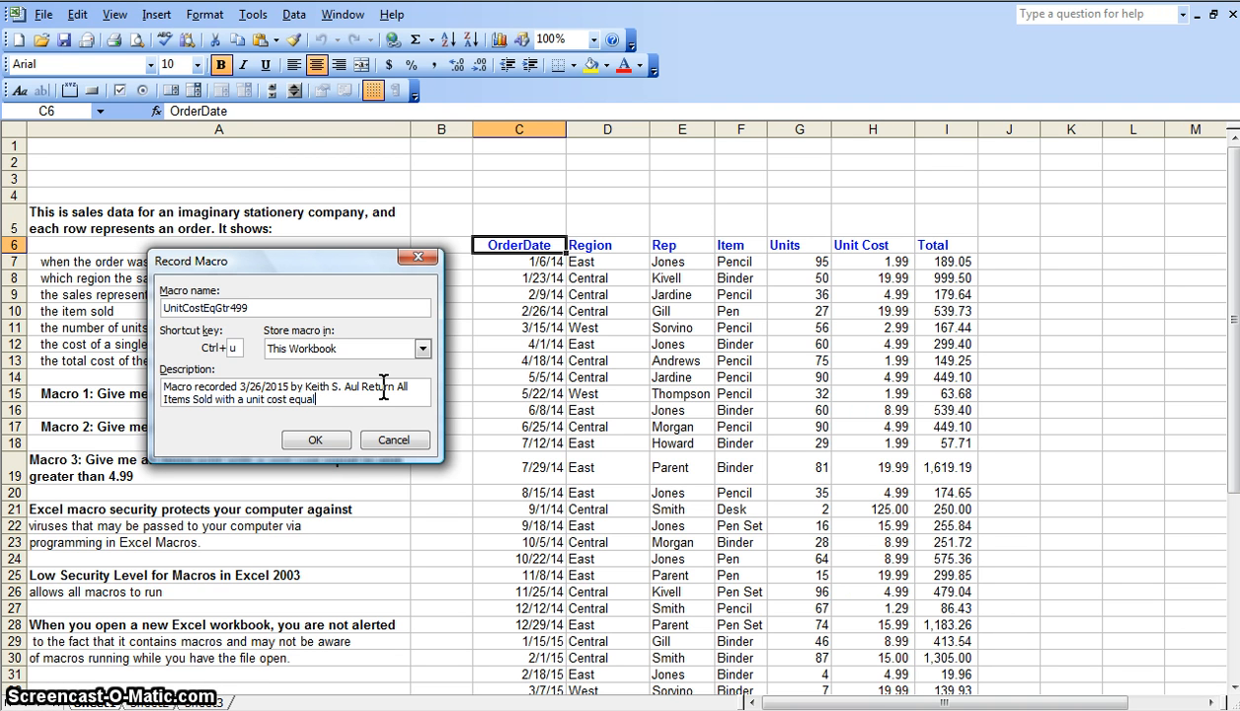
type("to and greater than $4.")
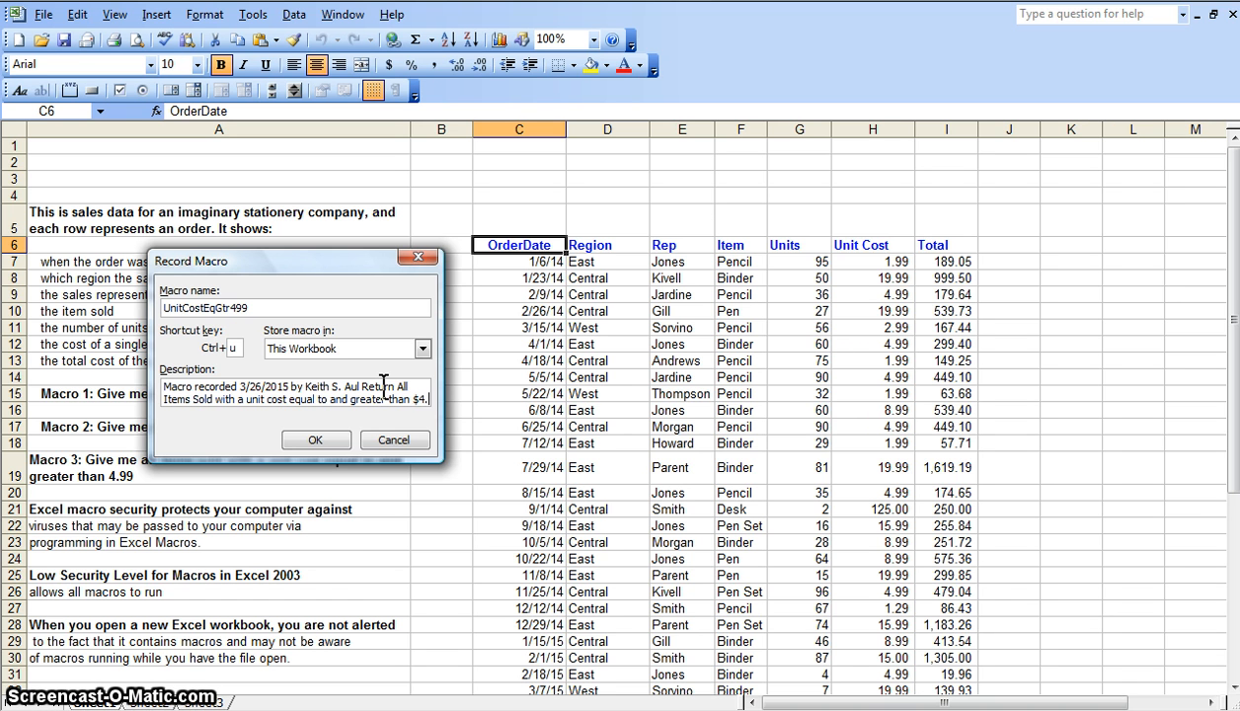
type("99")
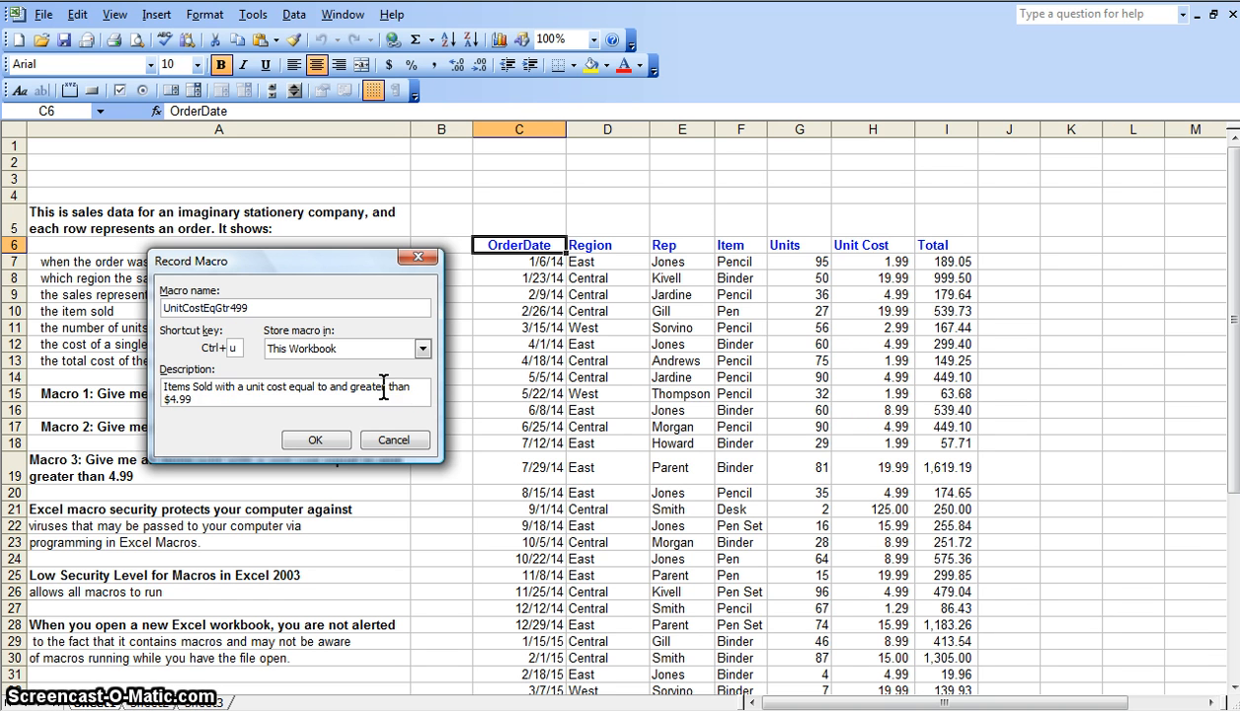
left_click(340, 437)
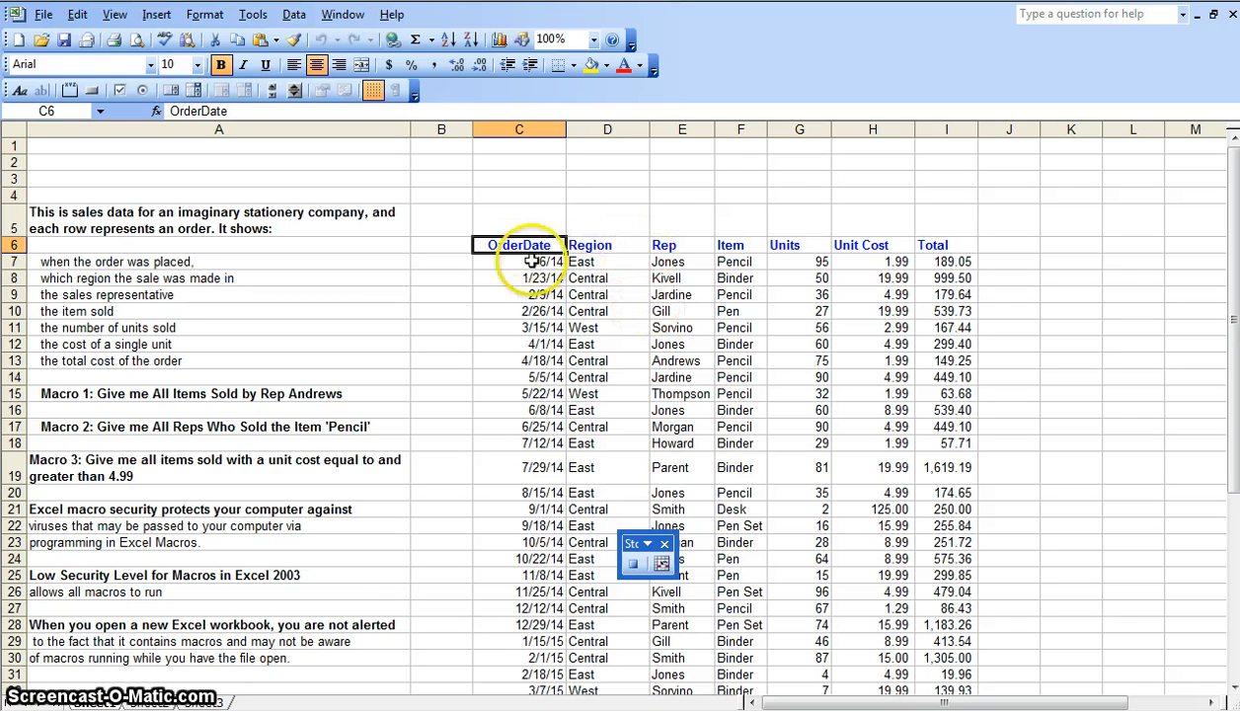
Turn on AutoFilter for the sales data headers while the macro records
left_click(293, 15)
mouse_move(321, 59)
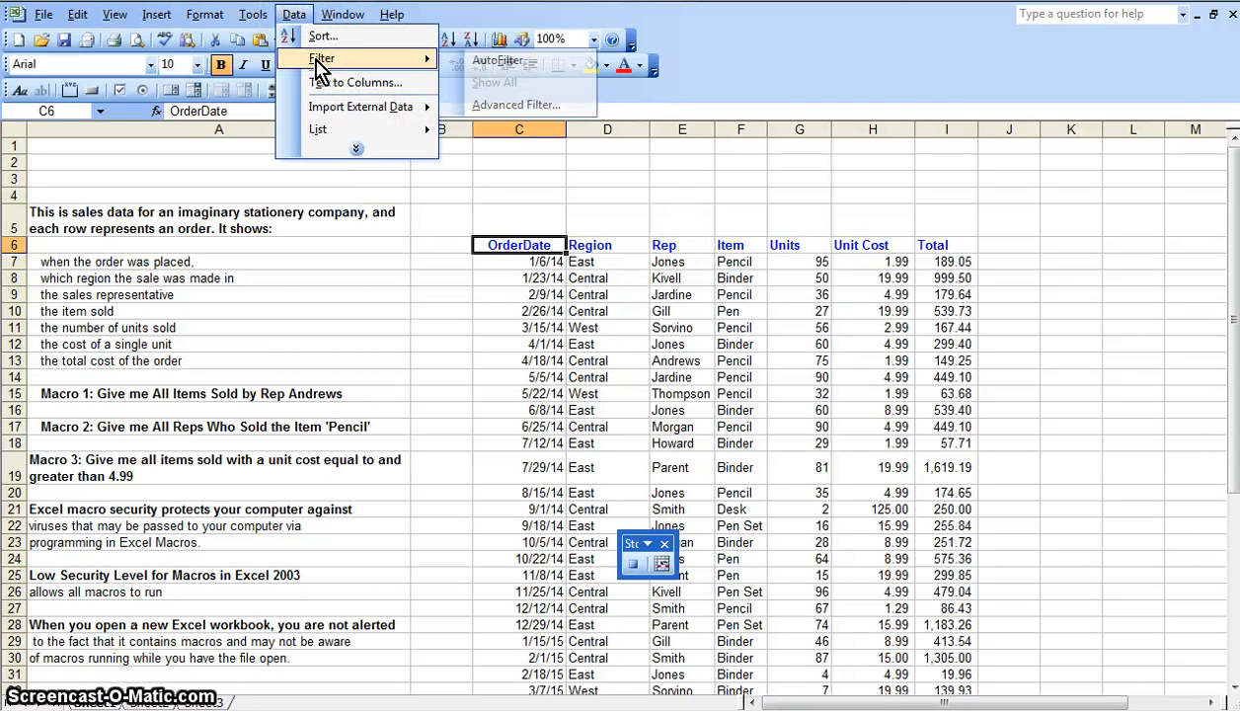
left_click(493, 60)
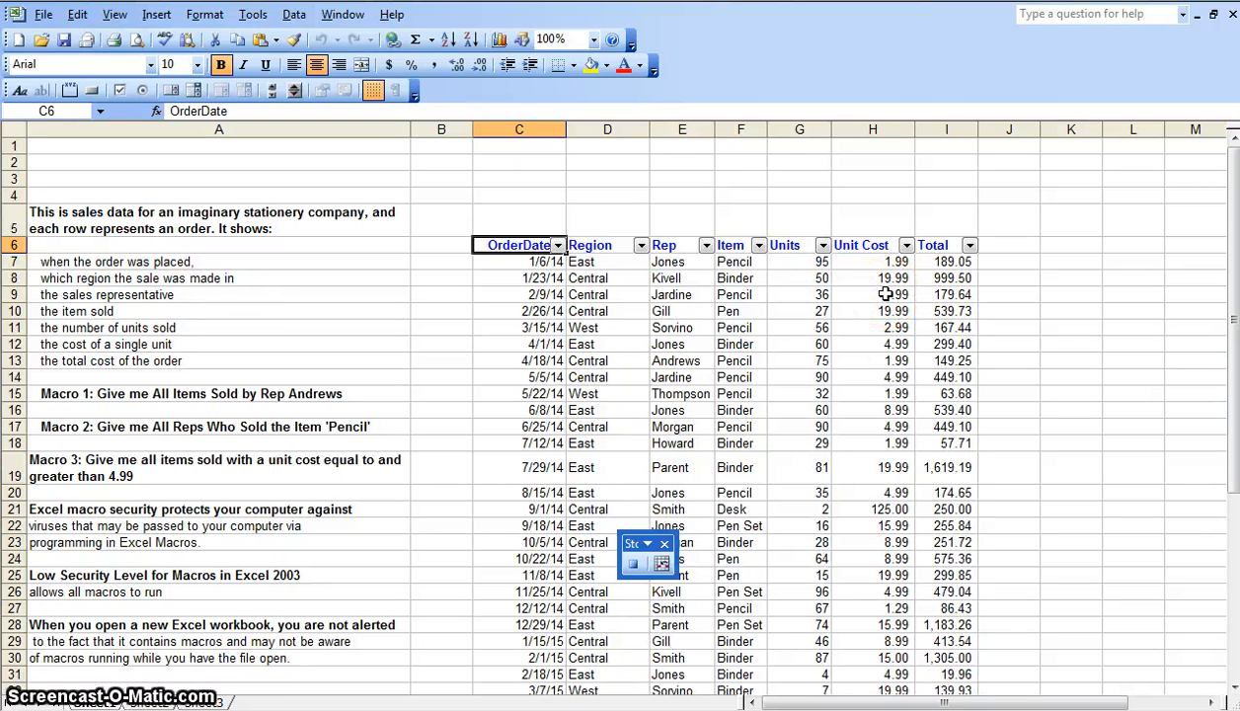
Apply a custom filter to Unit Cost for values greater than or equal to 4.99, and sort the column in ascending order
left_click(906, 246)
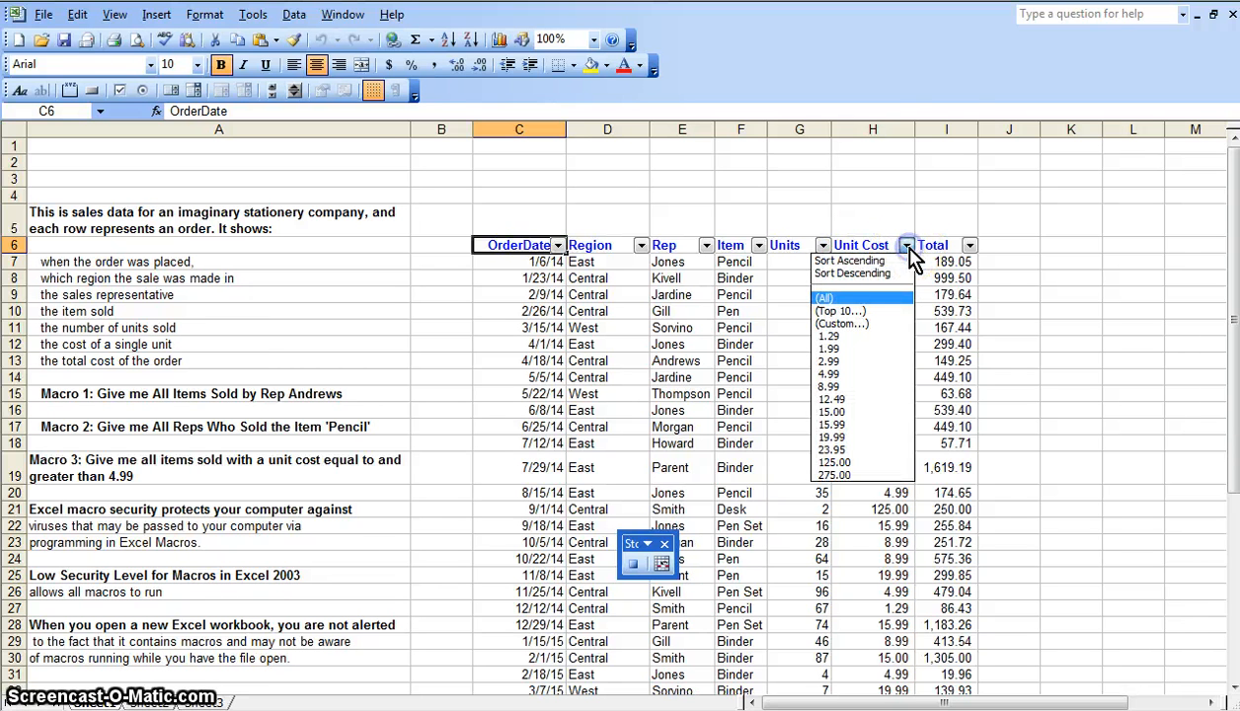
left_click(886, 314)
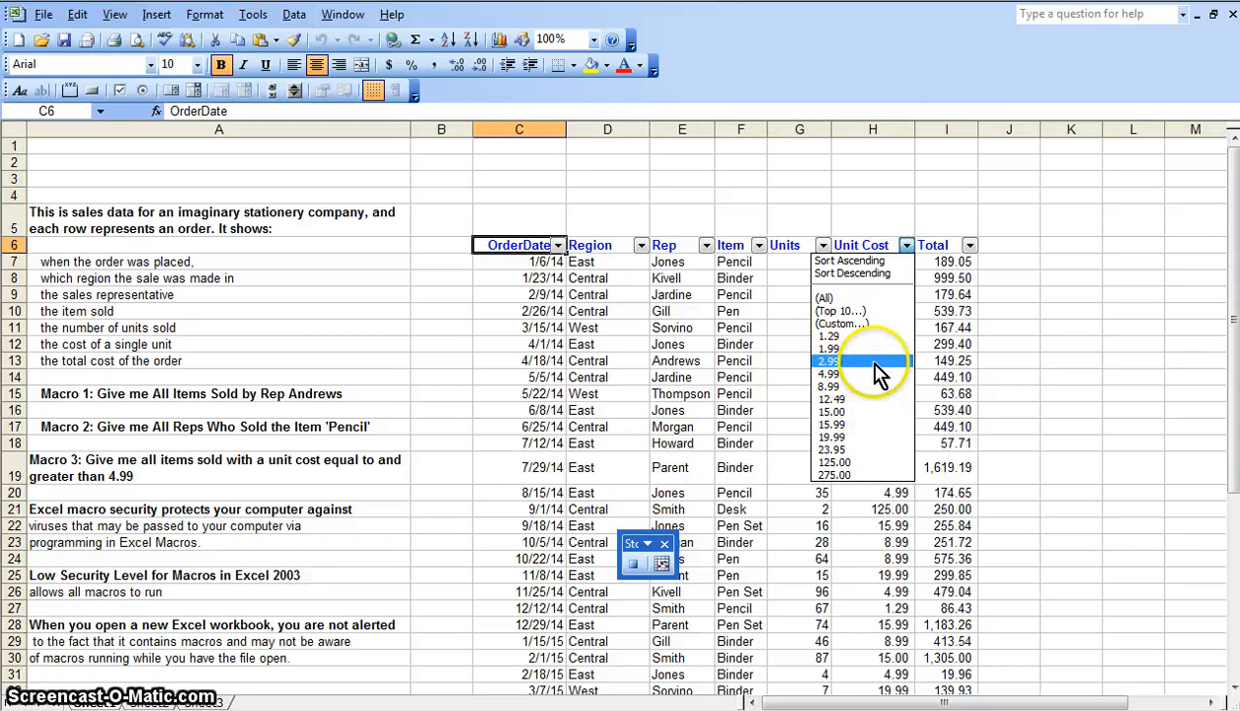
left_click(858, 327)
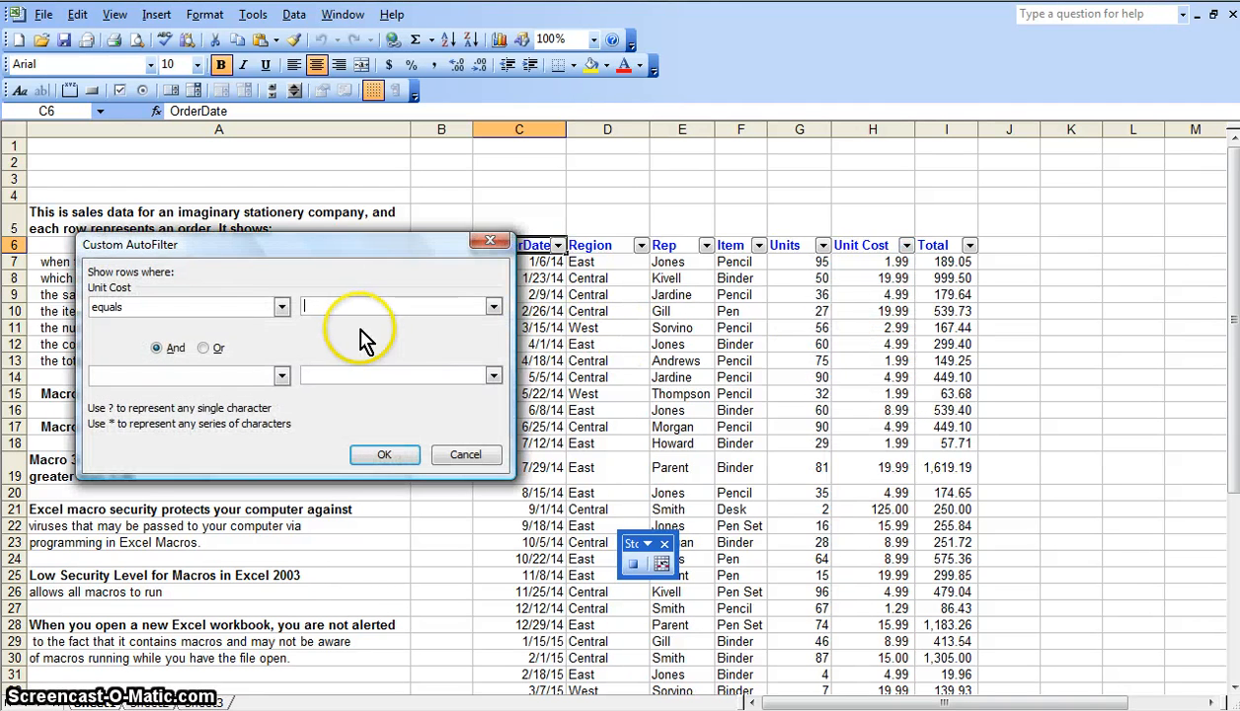
left_click(281, 307)
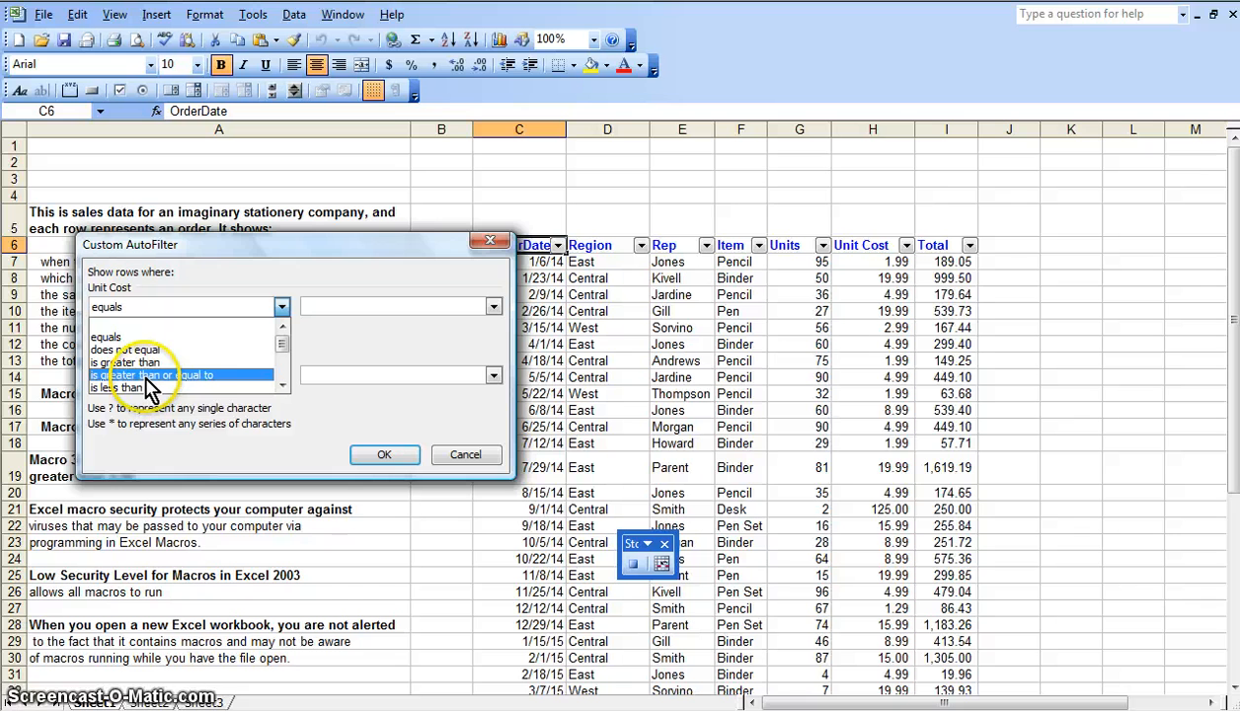
left_click(204, 377)
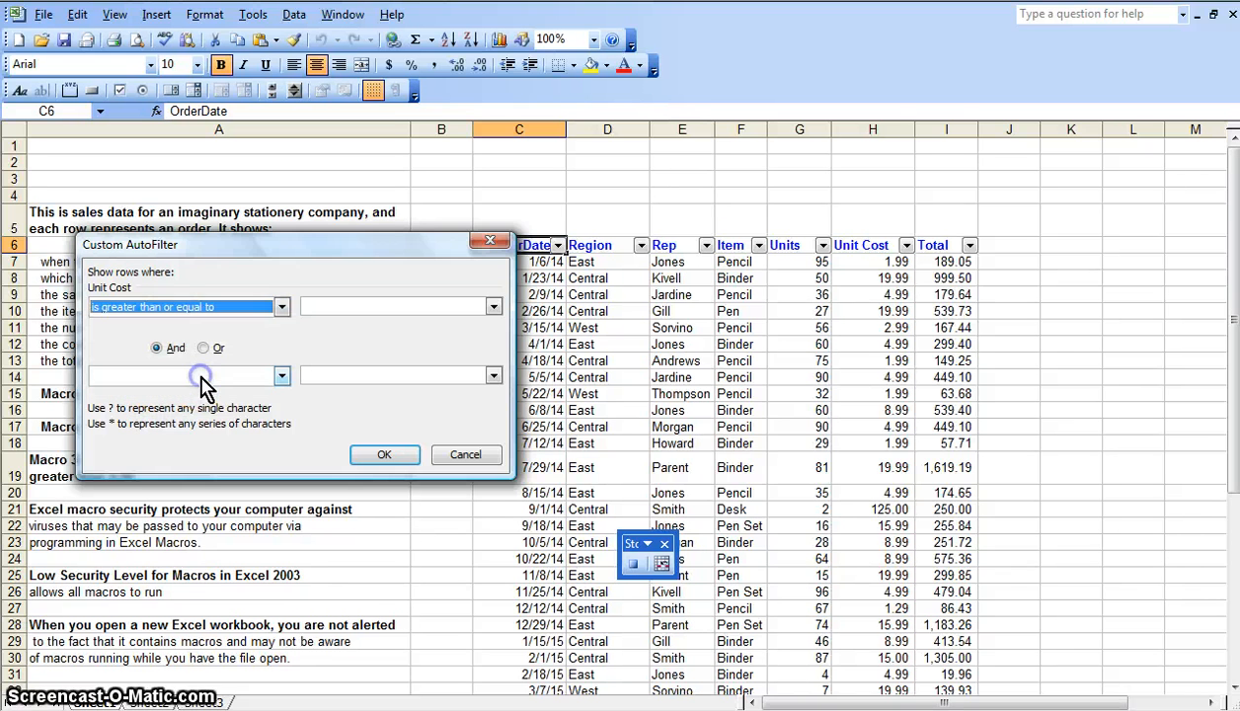
left_click(410, 309)
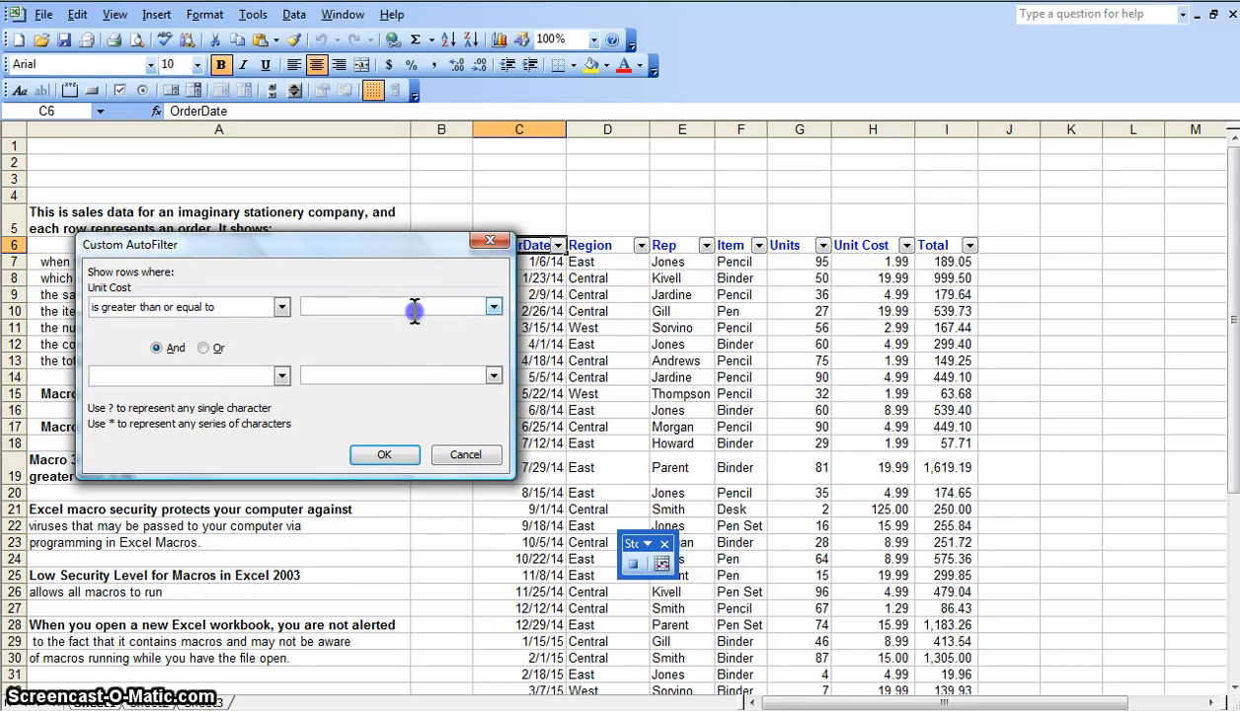
left_click(493, 307)
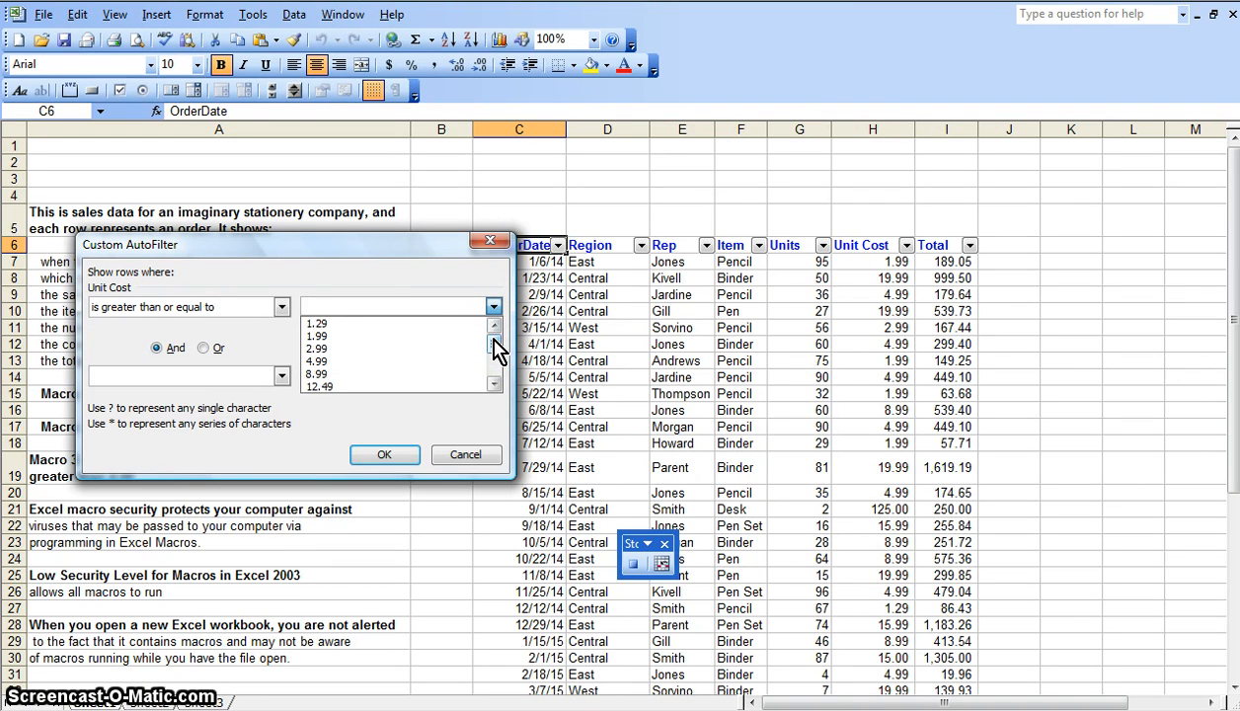
left_click(324, 361)
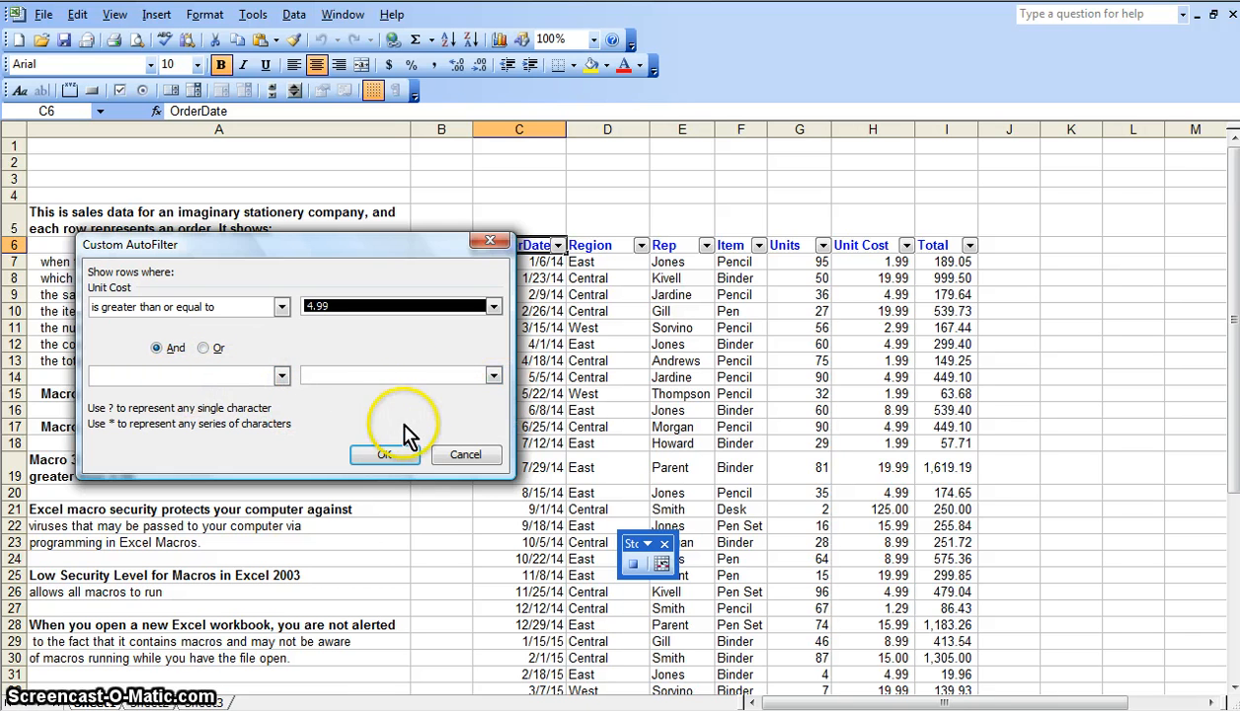
left_click(405, 464)
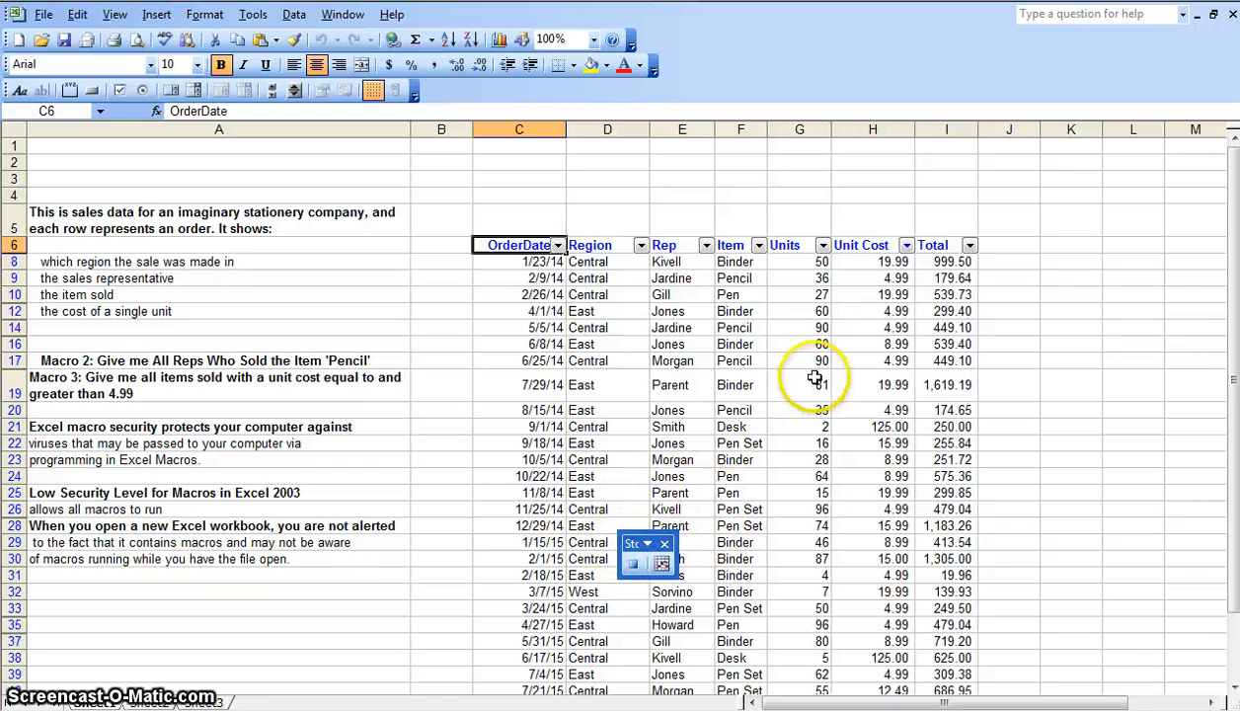
left_click(906, 246)
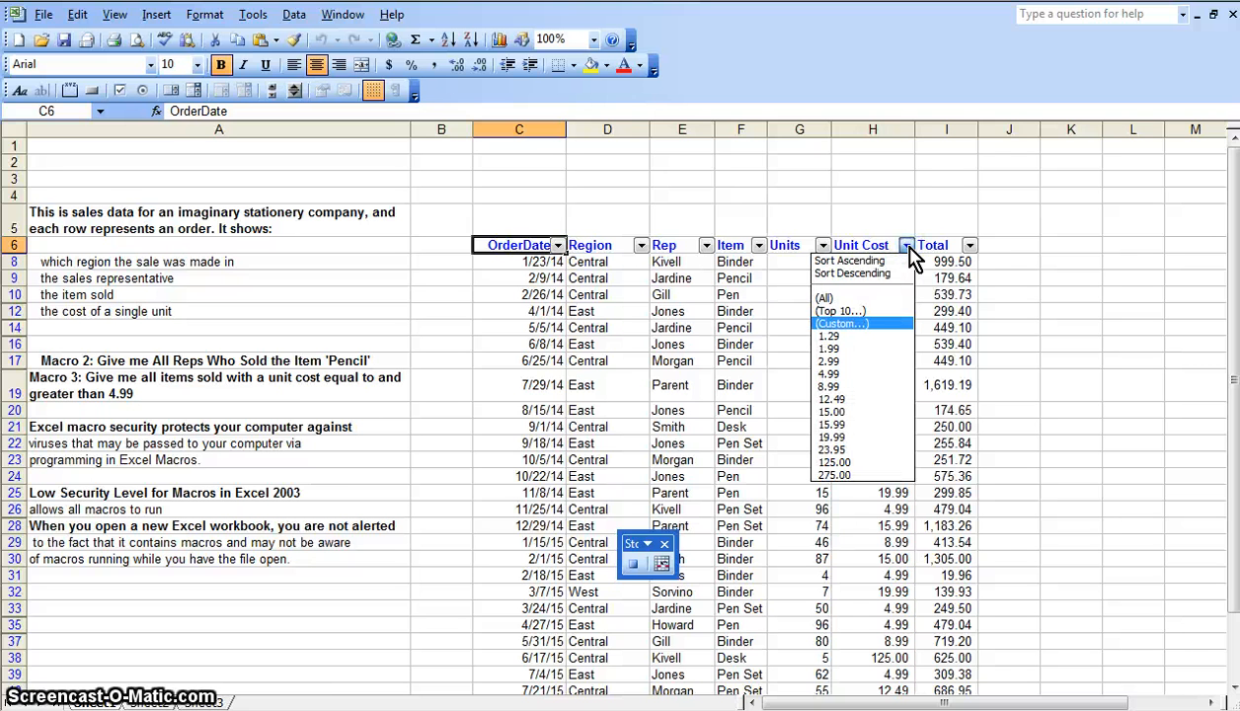
left_click(851, 261)
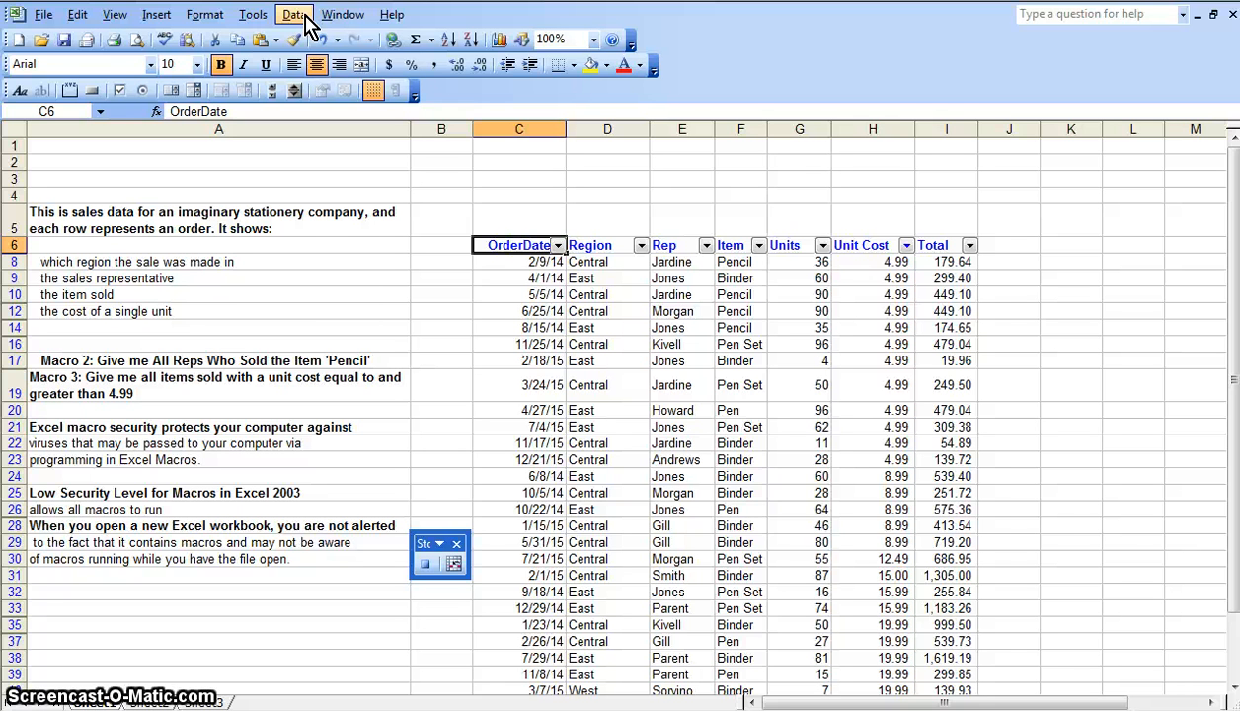
Stop recording the unit cost macro
left_click(255, 15)
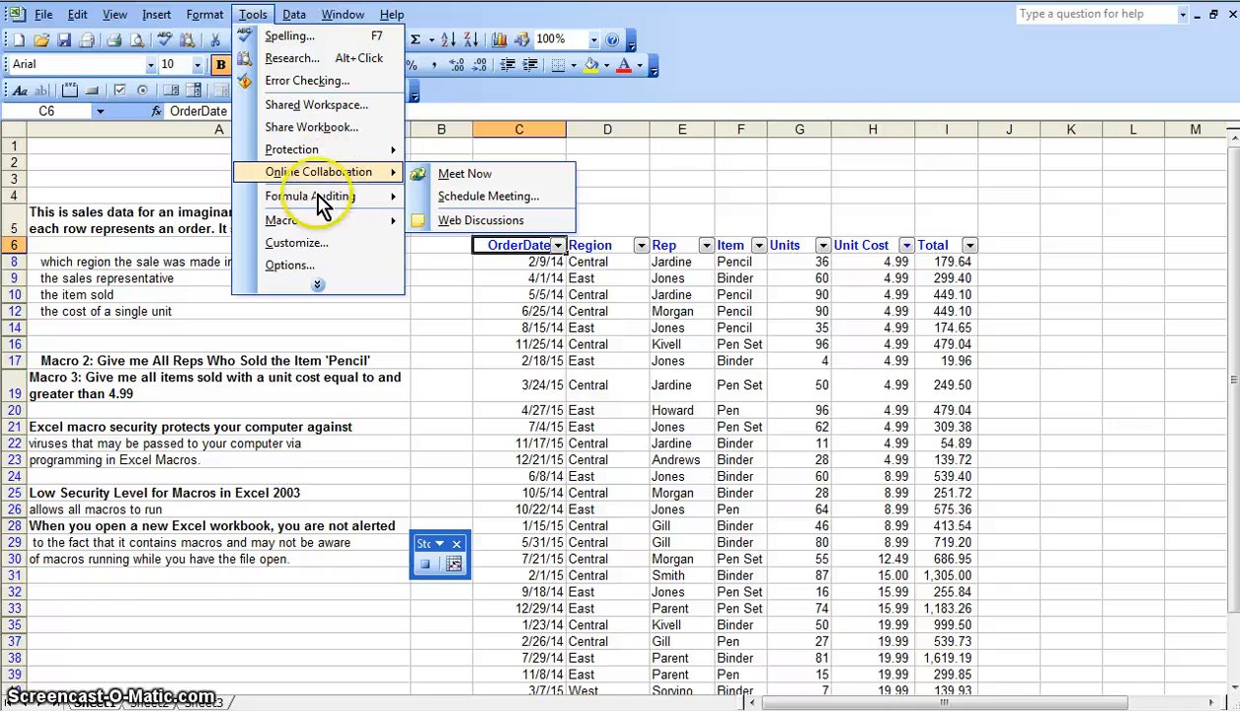
mouse_move(326, 219)
left_click(471, 245)
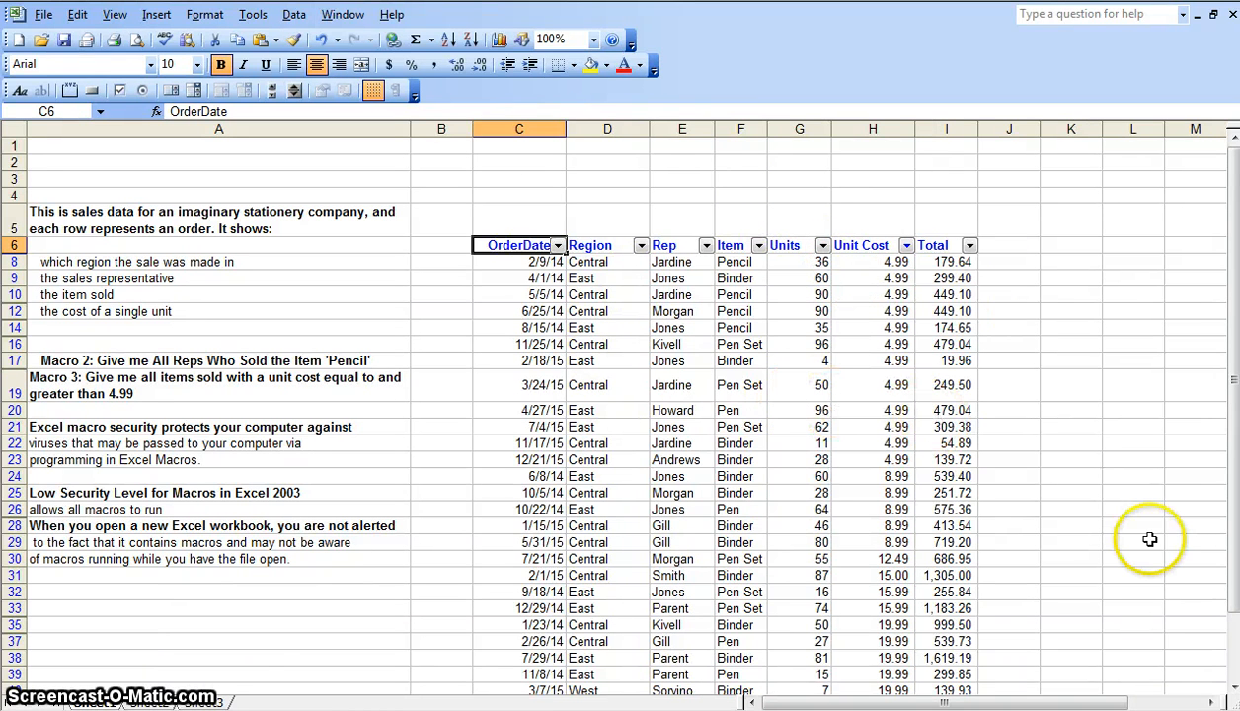
Run the ResetData macro to clear the Unit Cost filter, and check the full list of sales rows
key("ctrl+r")
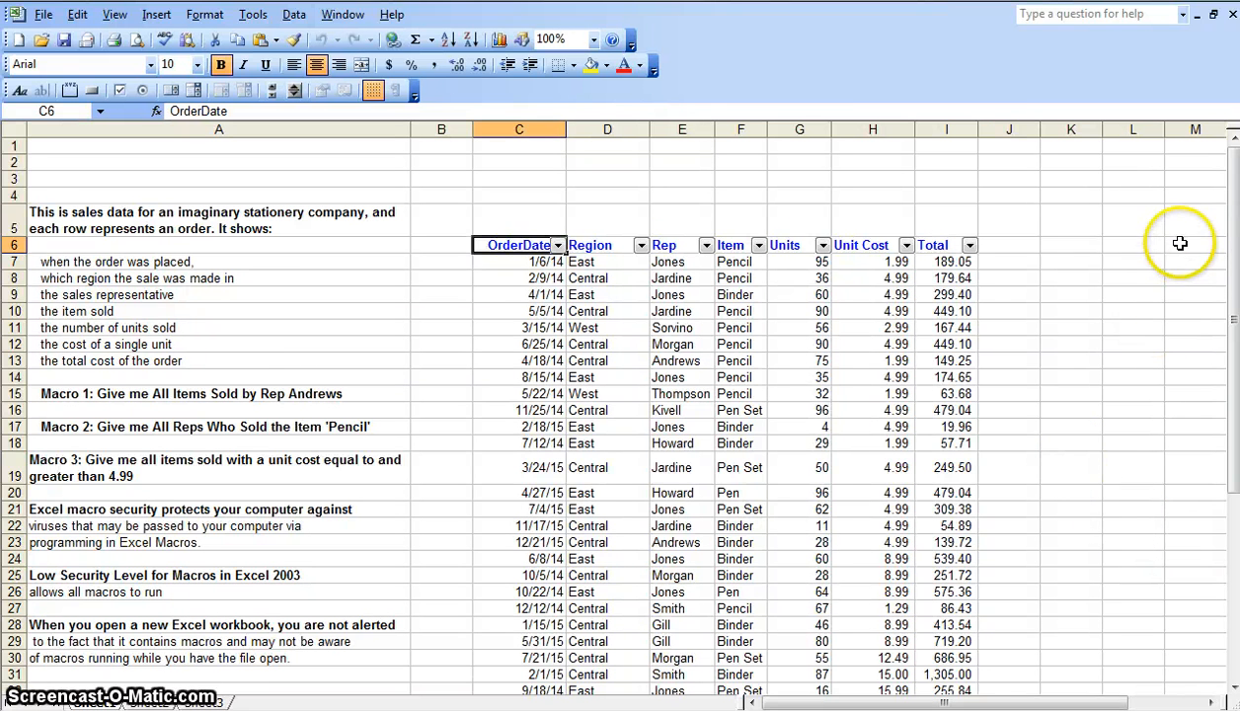
scroll(1224, 231, "down", 5)
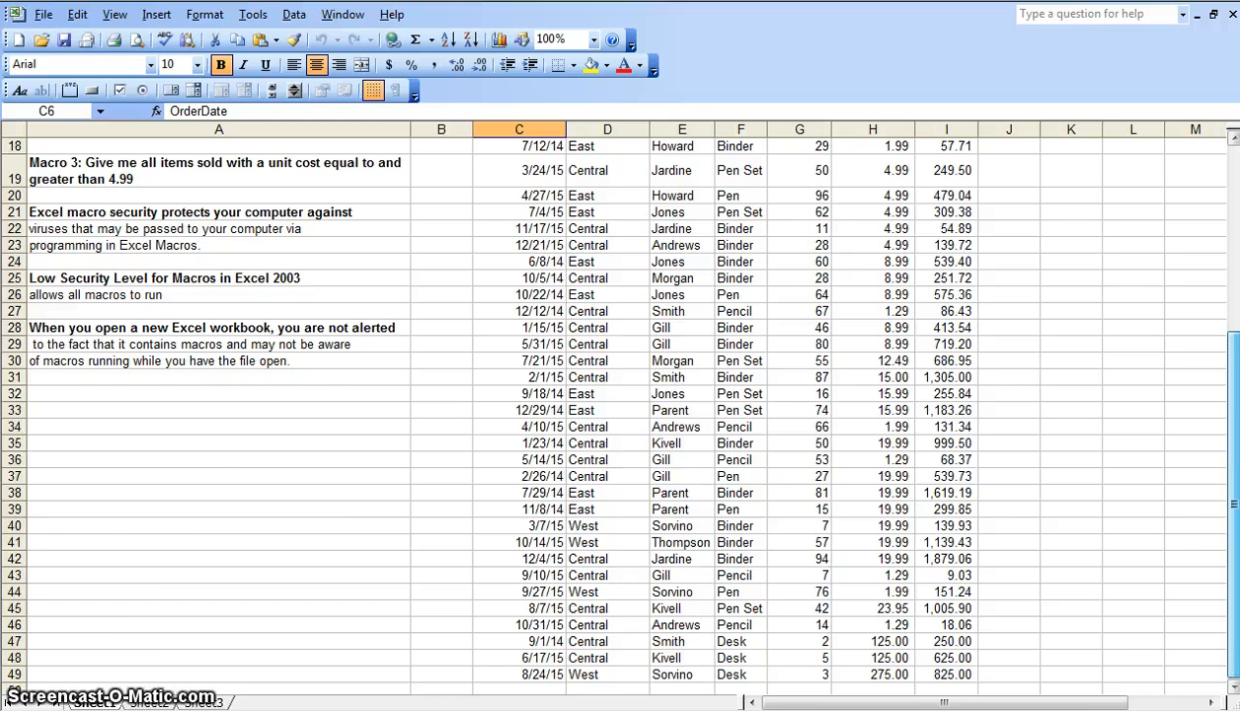
scroll(1224, 231, "up", 5)
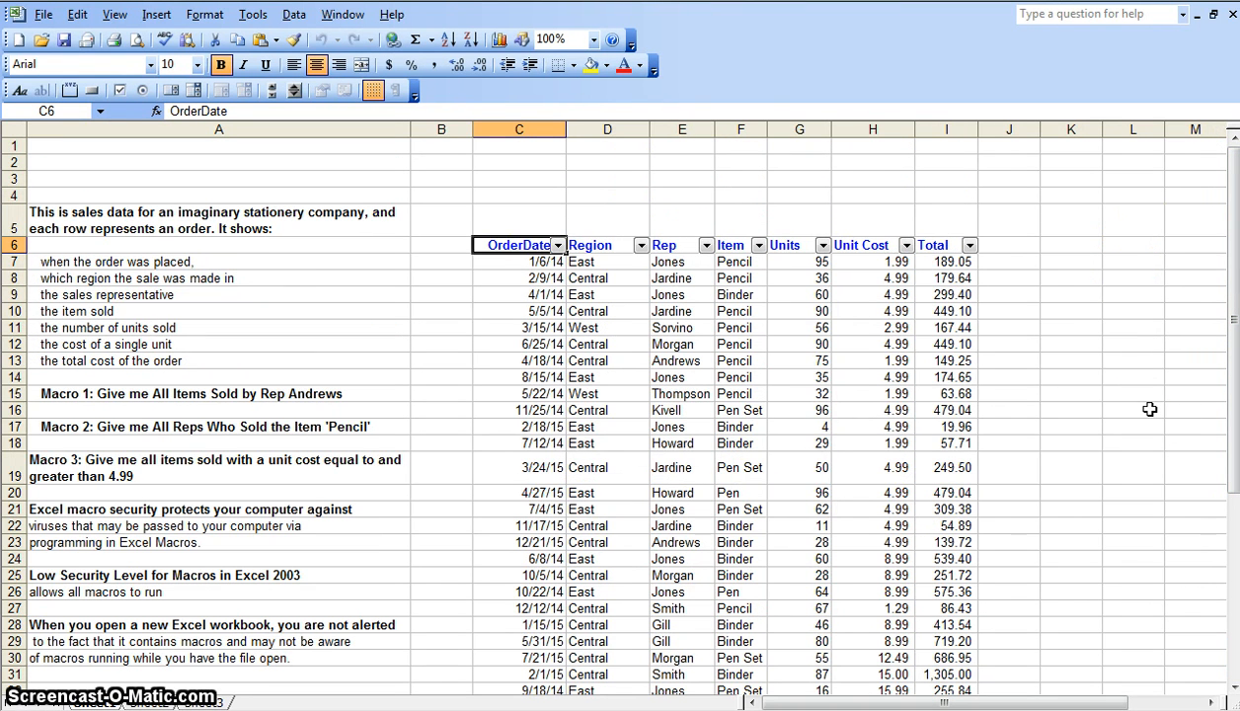
Run the UnitCostEqGtr499 macro and check the filtered sales rows down to the end of the list
key("ctrl+u")
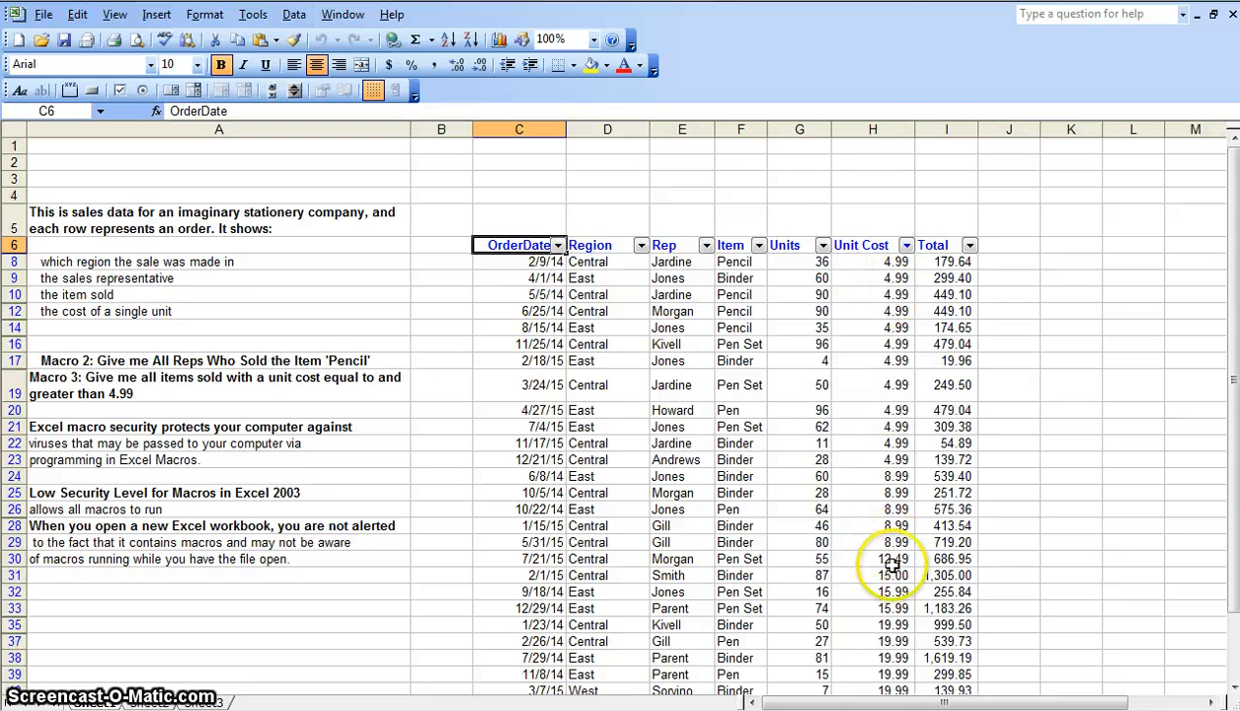
scroll(1229, 237, "down", 2)
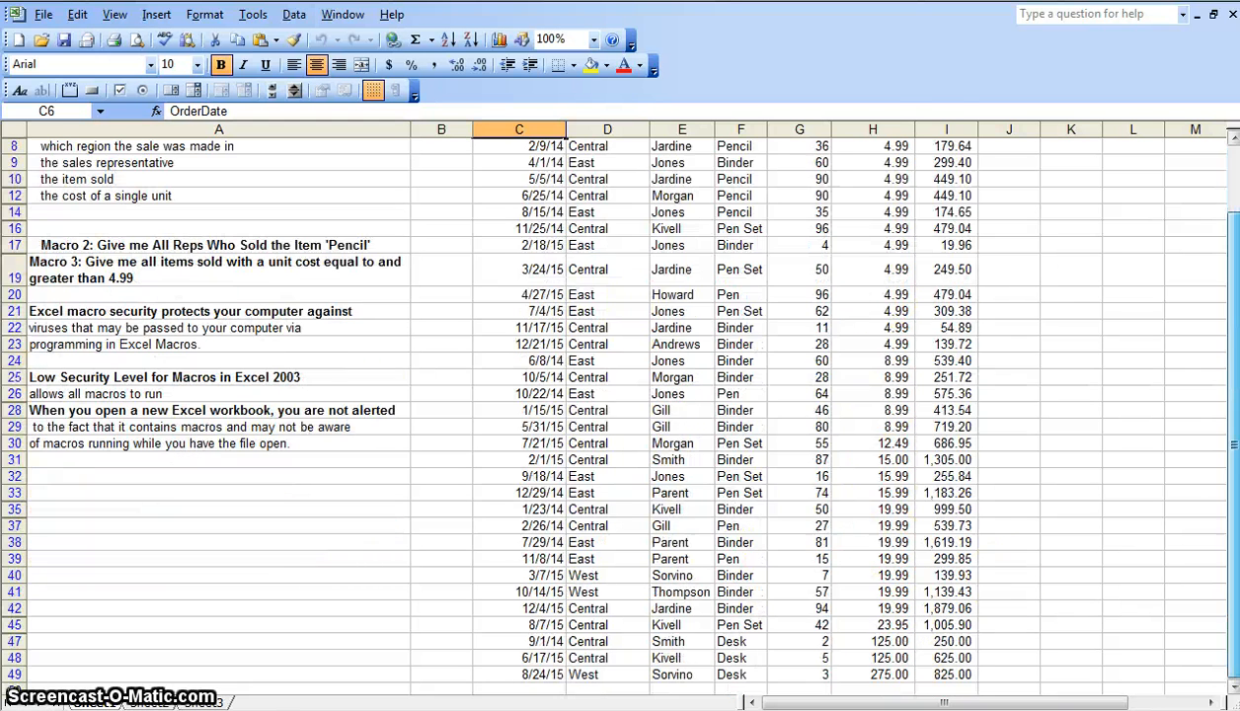
scroll(1234, 175, "up", 2)
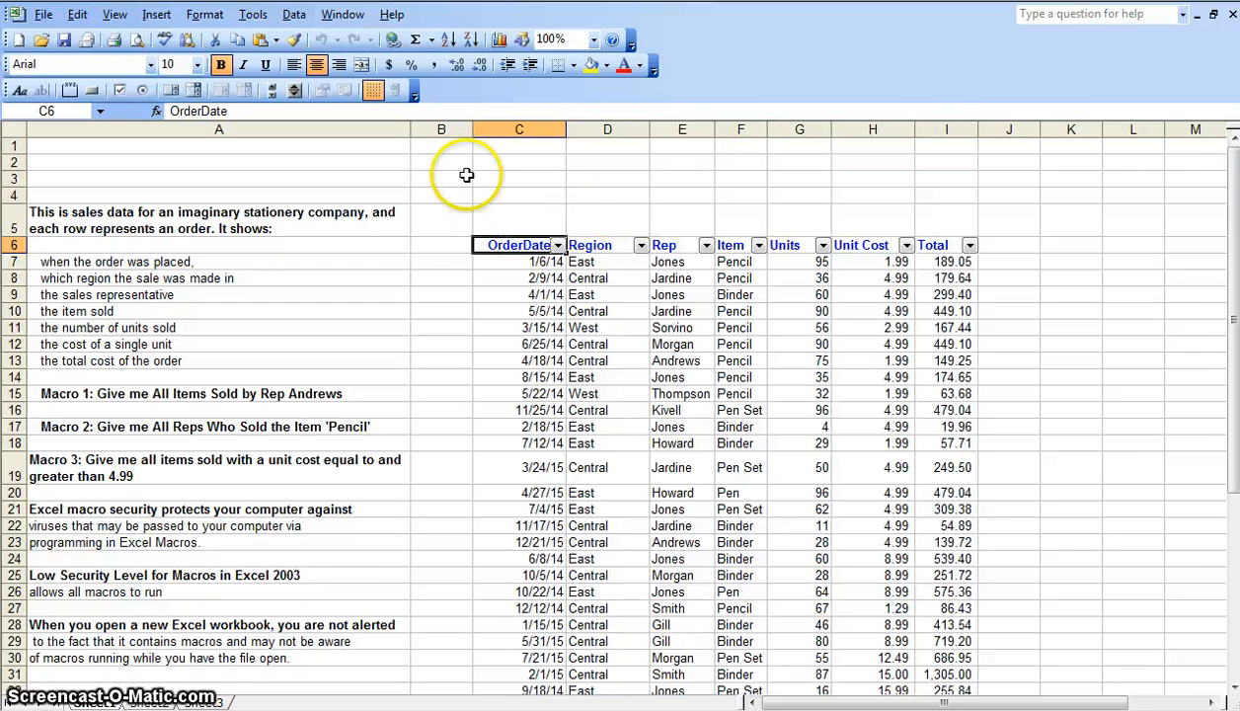
Display the drawing tools and mark out cells C2:E2 above the sales headers
left_click(521, 40)
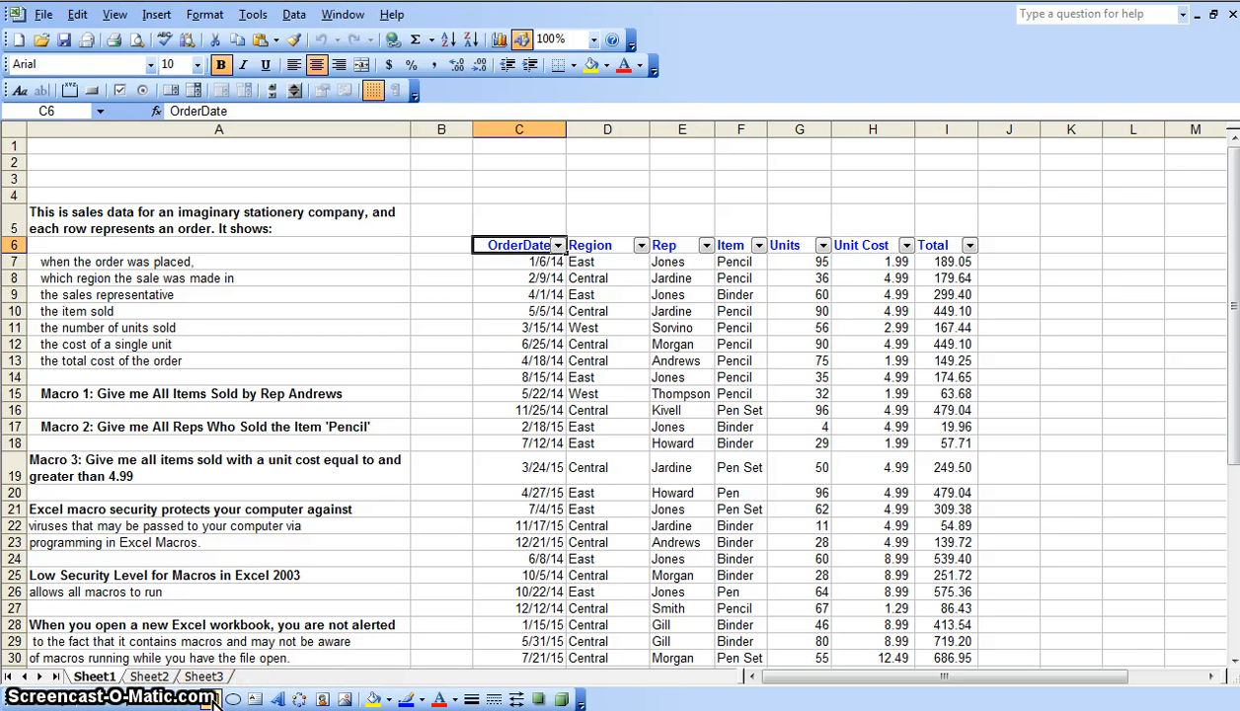
left_click(580, 158)
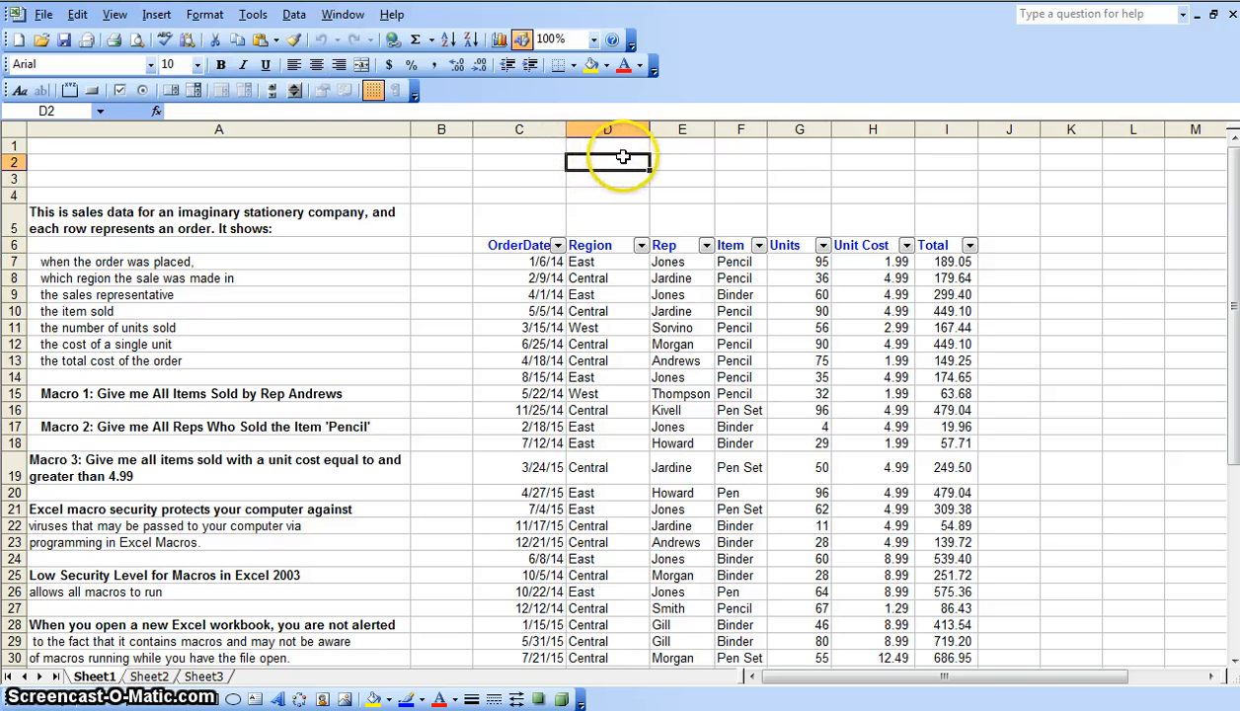
left_click(668, 168)
left_click_drag(668, 168, 669, 176)
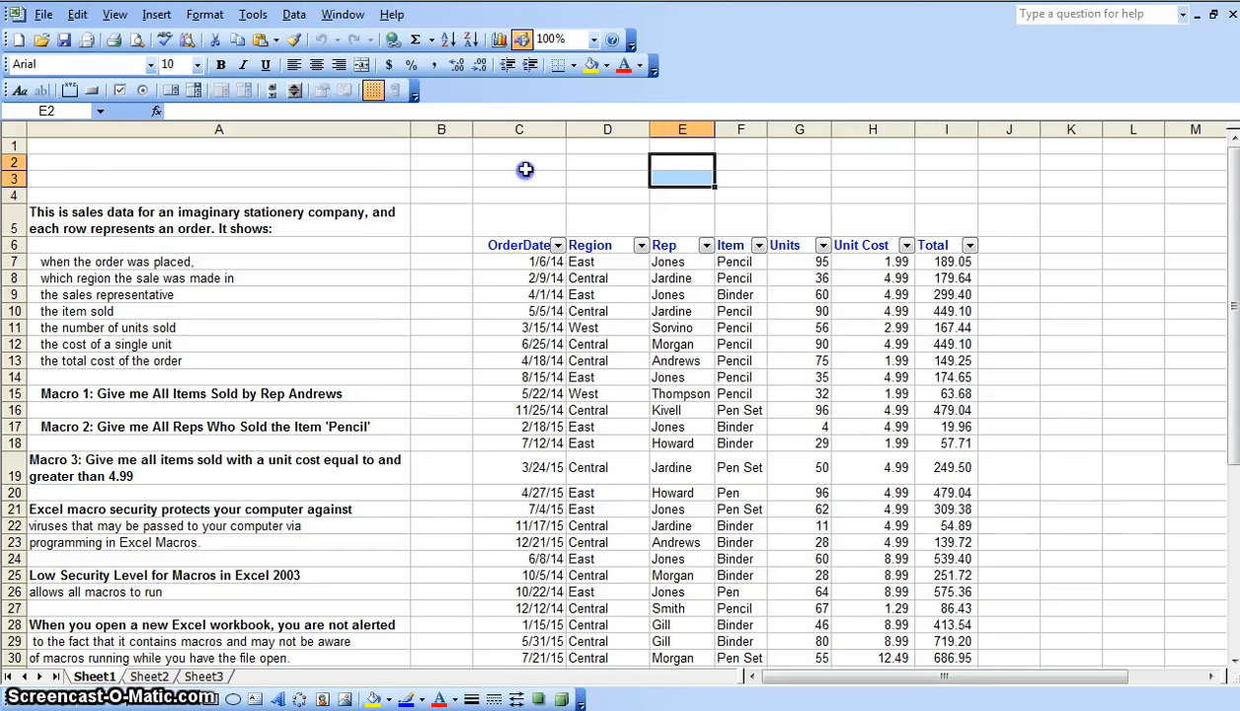
left_click_drag(524, 163, 691, 158)
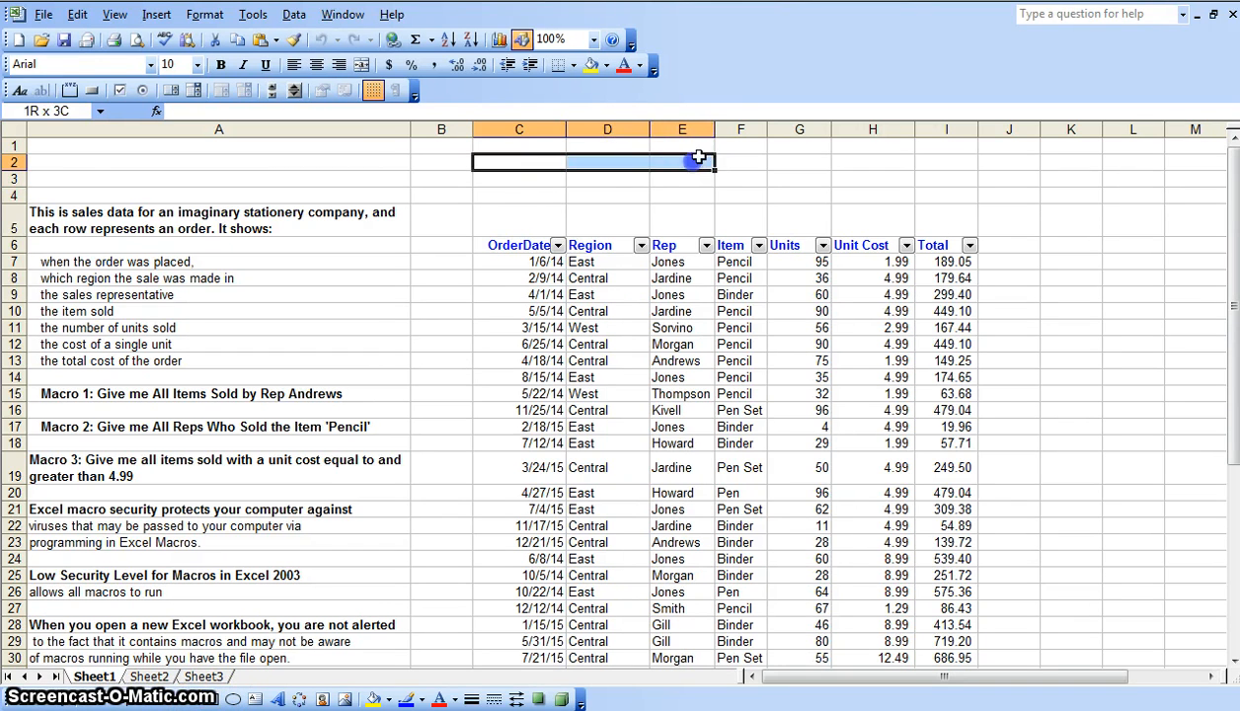
left_click(616, 186)
left_click_drag(591, 165, 622, 194)
left_click(545, 131)
left_click(525, 179)
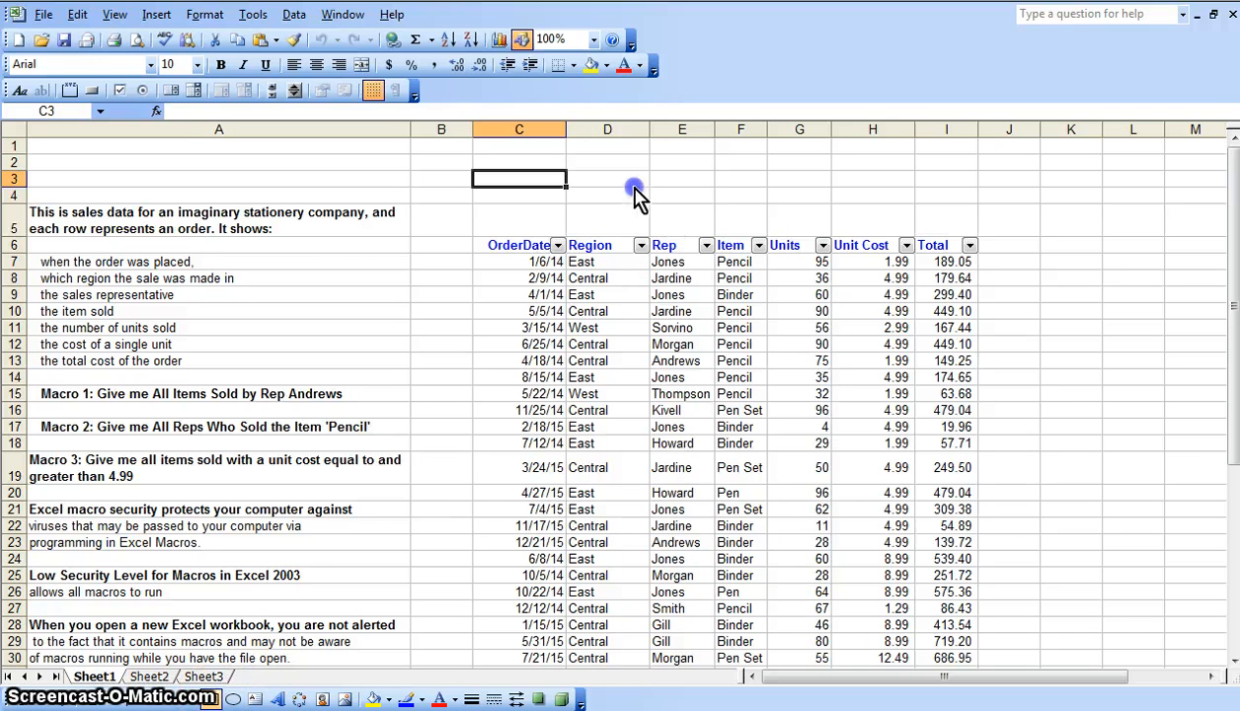
left_click_drag(627, 173, 582, 166)
left_click(542, 193)
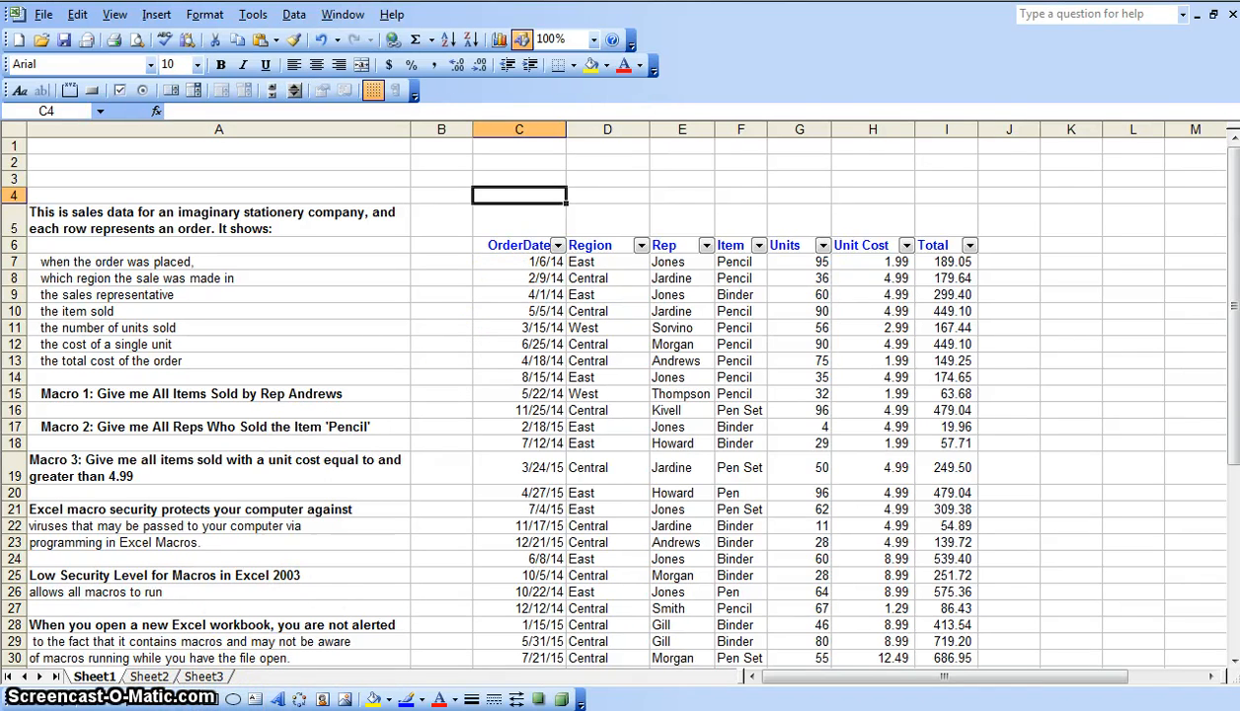
Draw a rectangle over rows 2 to 4 of columns C and D, above the OrderDate and Region headers
left_click(241, 697)
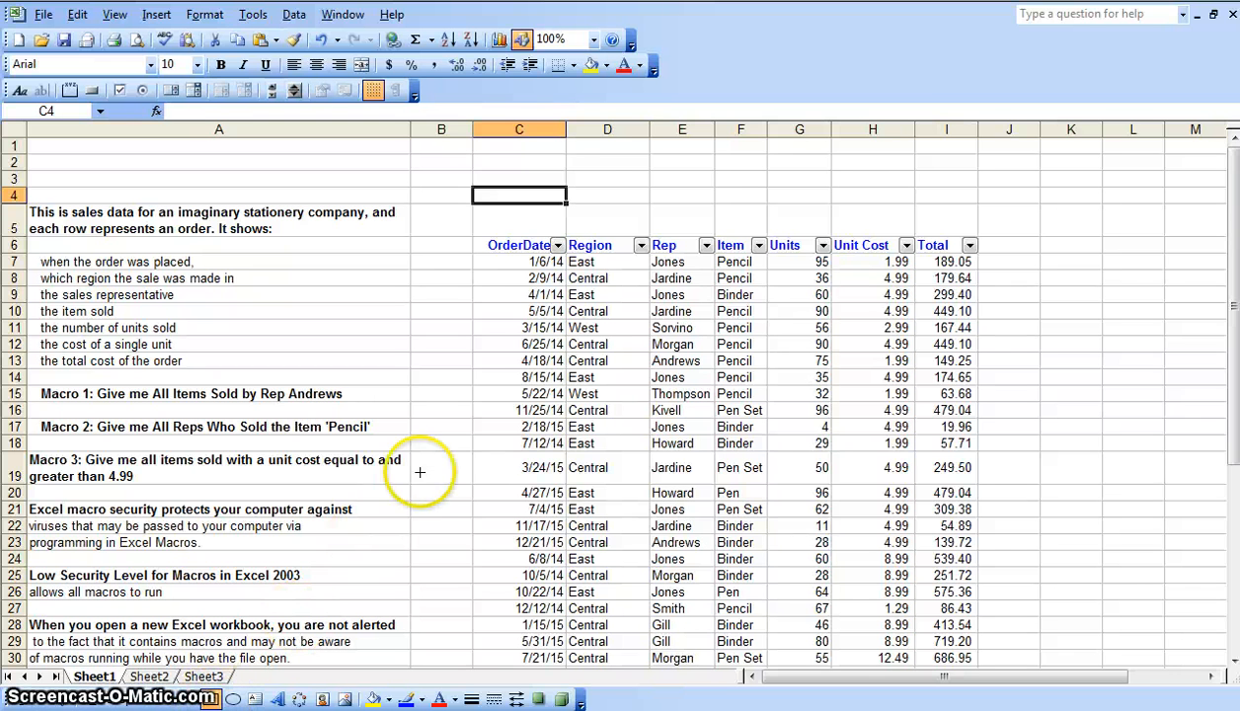
left_click_drag(491, 153, 598, 197)
left_click(507, 168)
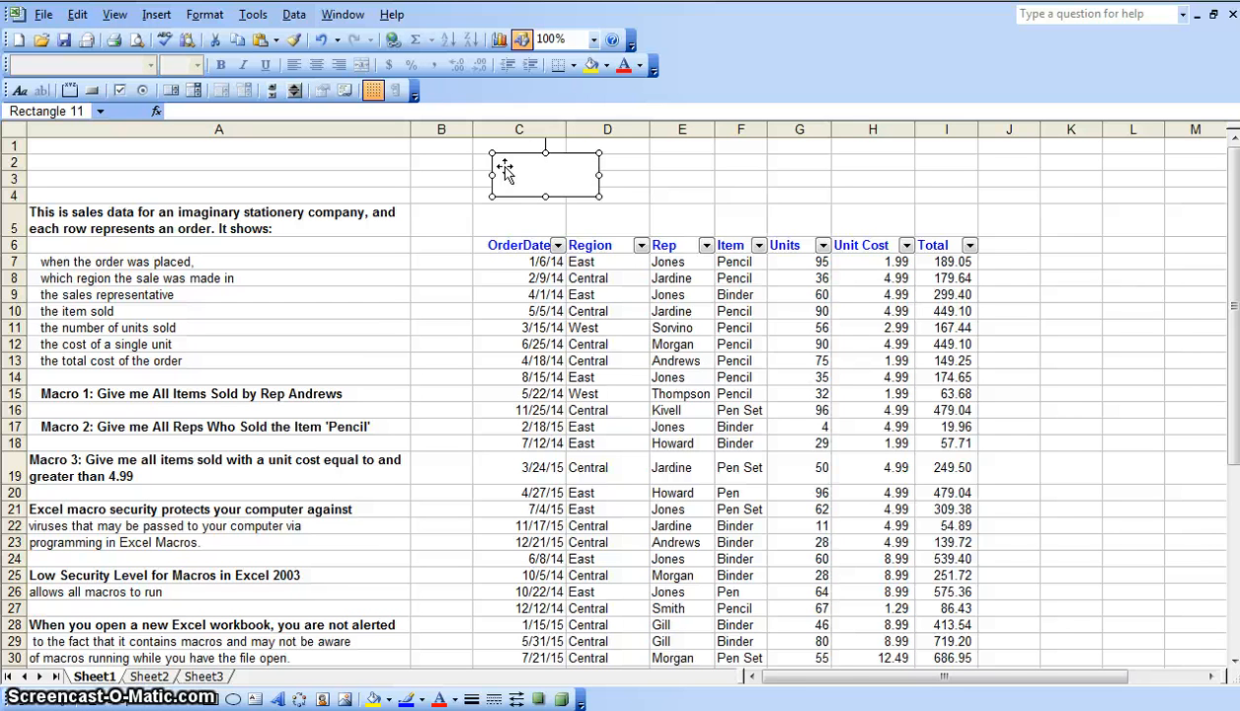
Label the rectangle "Sales By" followed by the surname of the sales rep named in Macro 1
left_click(504, 170)
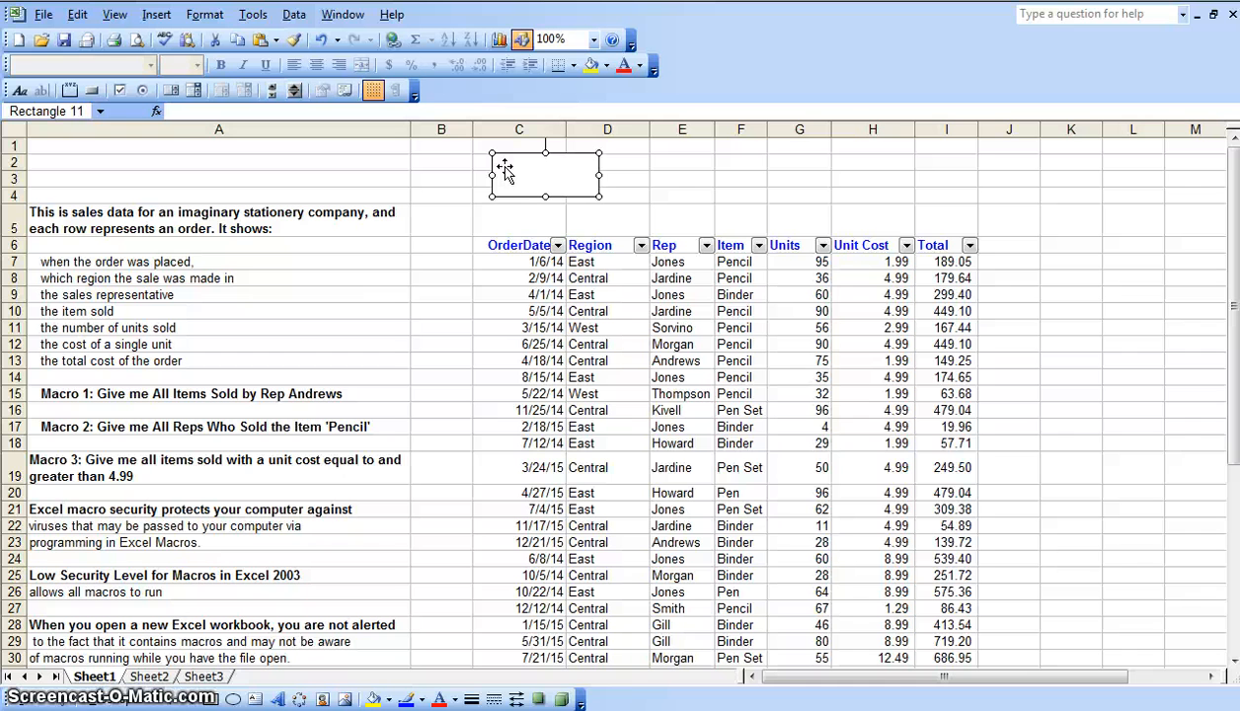
type("S")
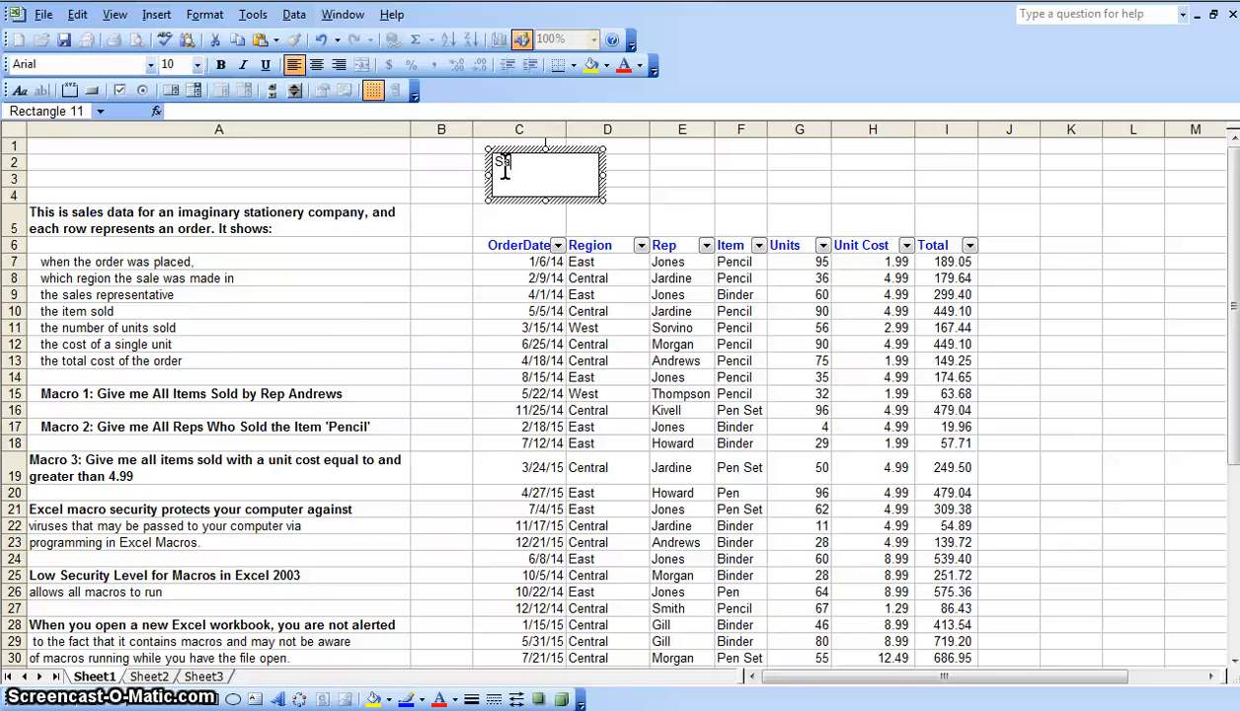
type("ales By")
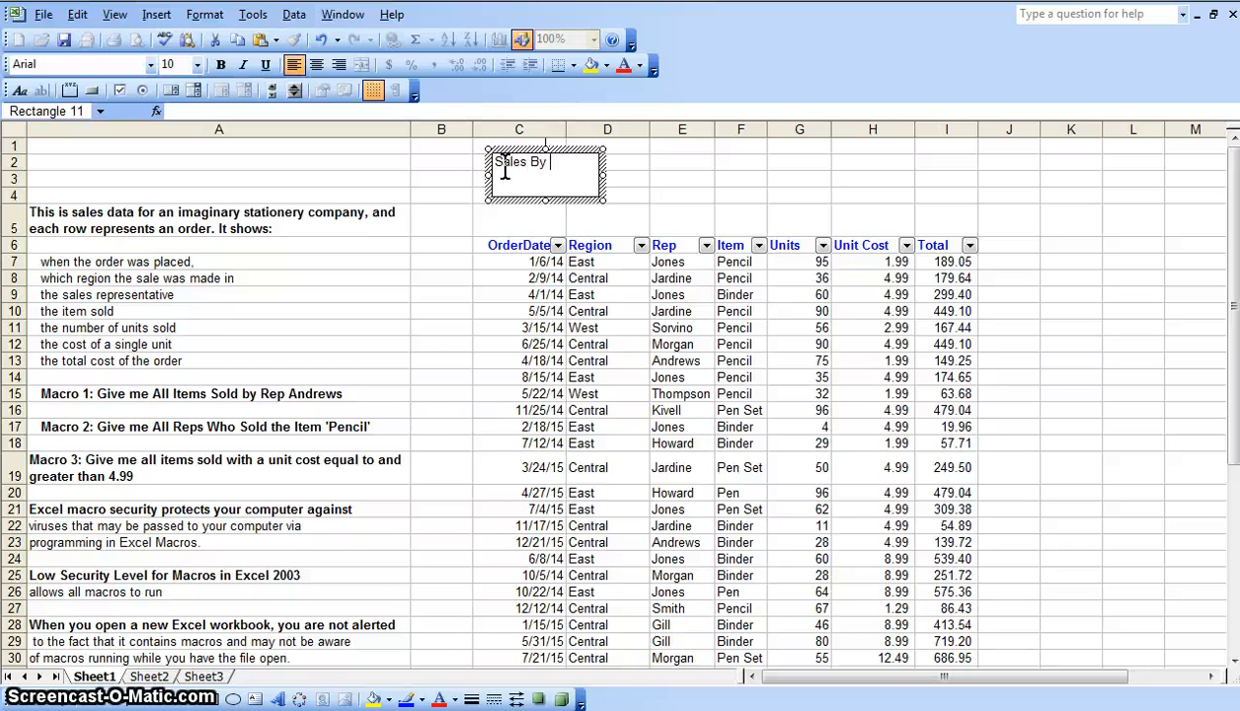
type(" An")
type("dres")
type("ws")
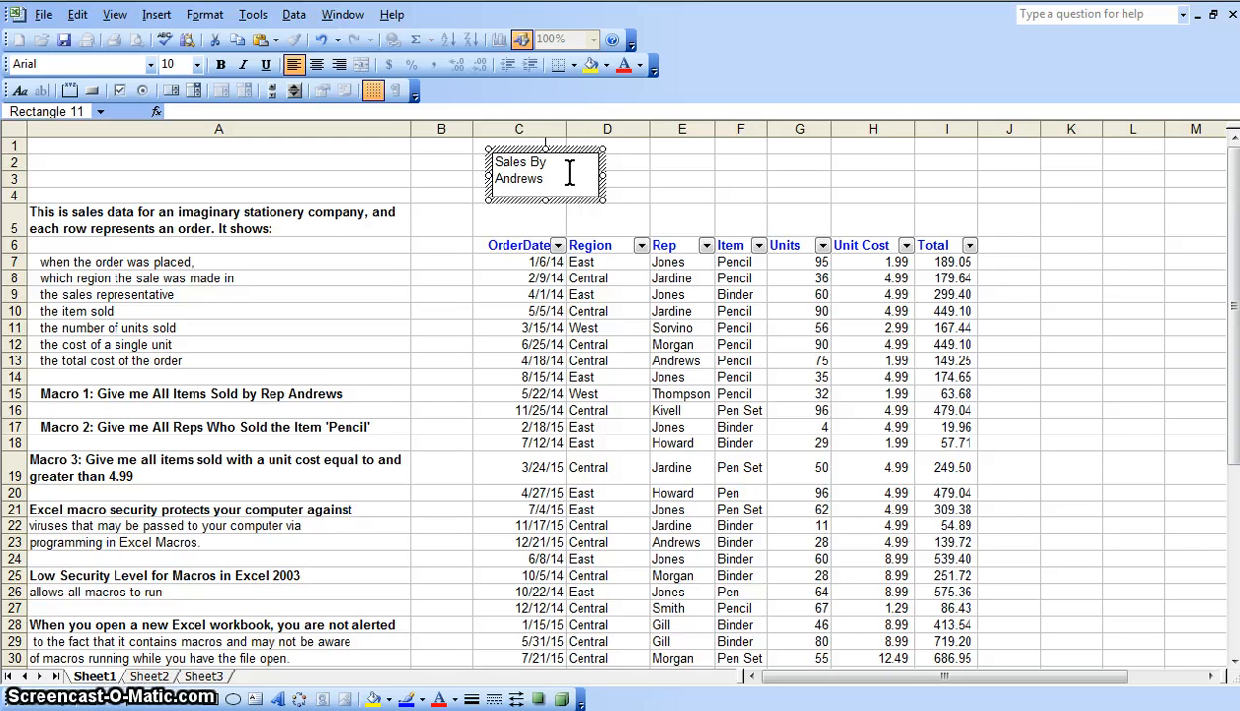
right_click(496, 169)
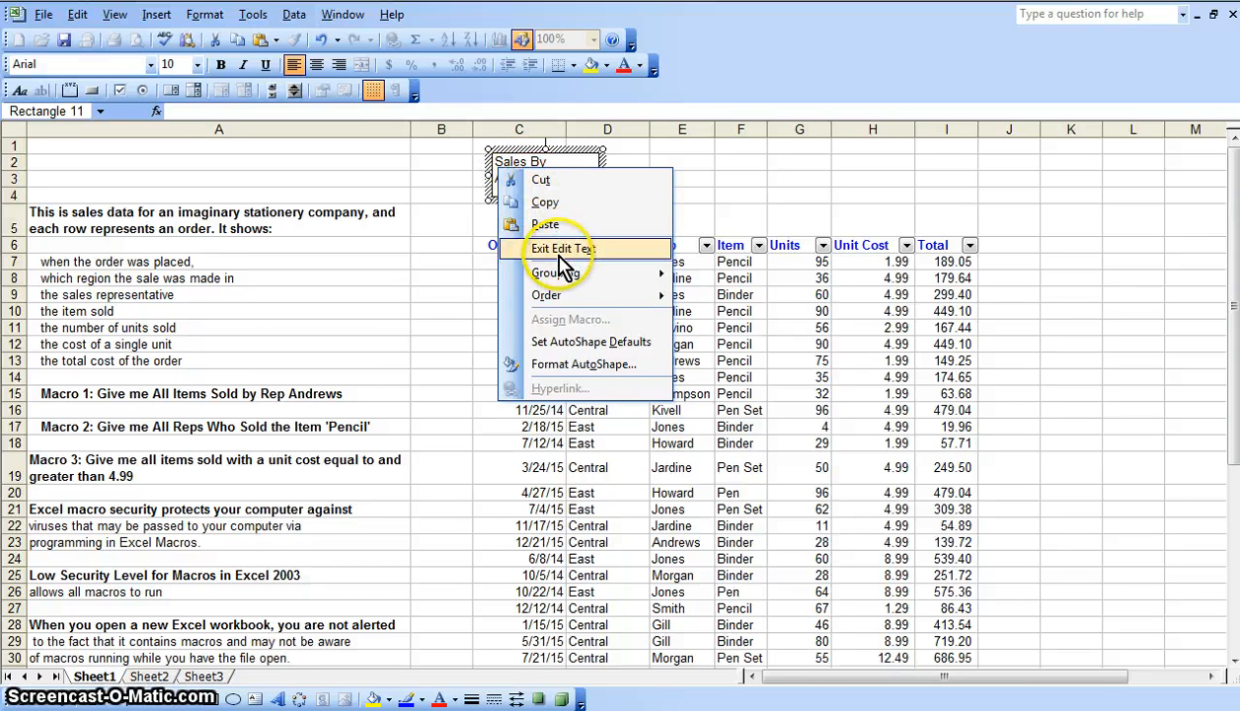
mouse_move(570, 304)
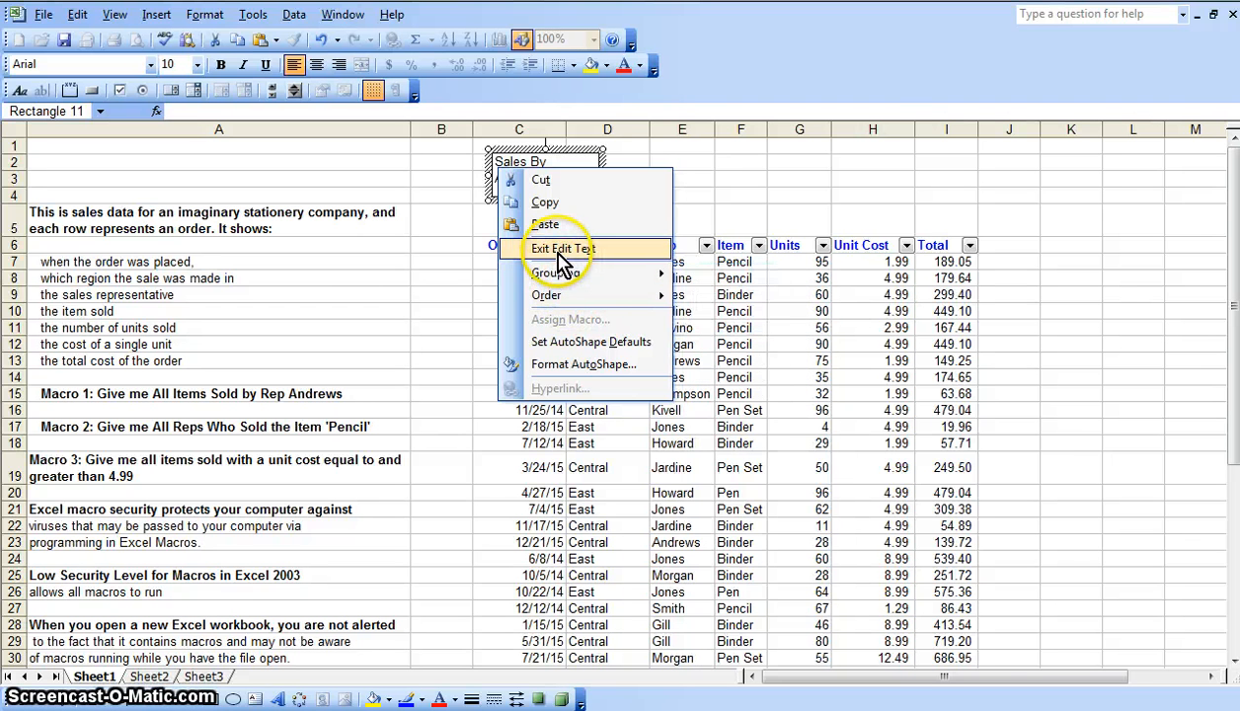
left_click(496, 148)
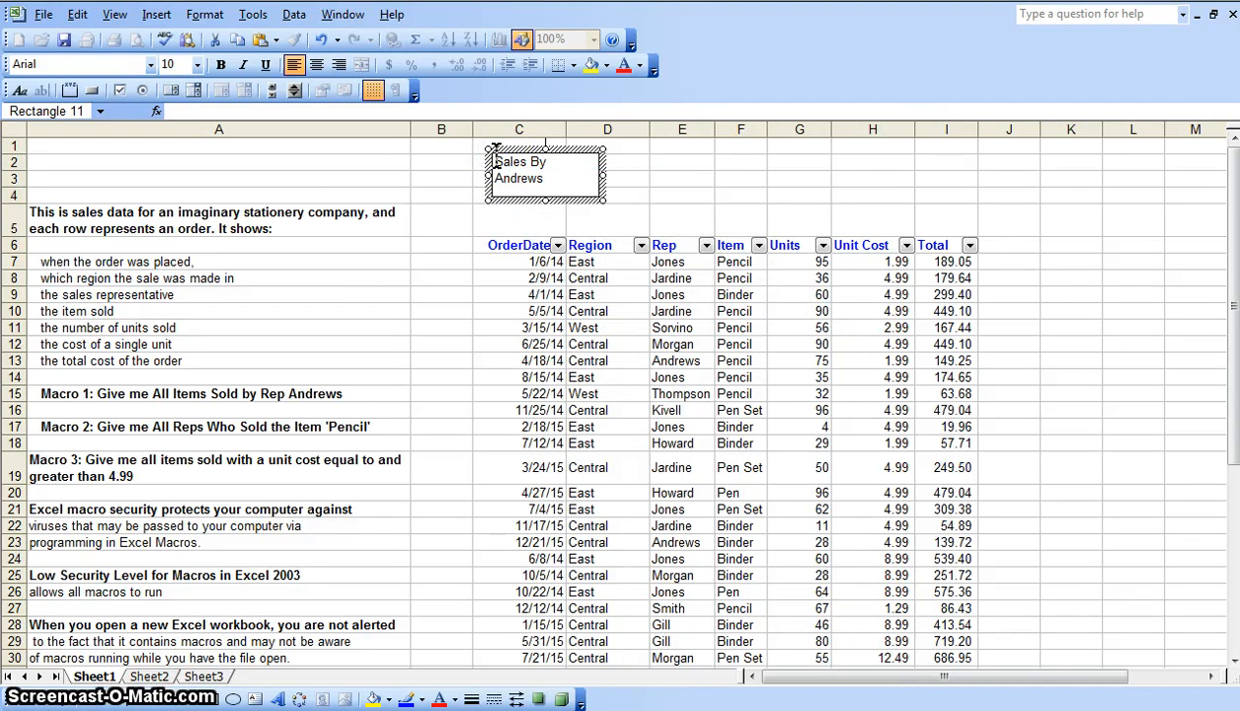
right_click(496, 148)
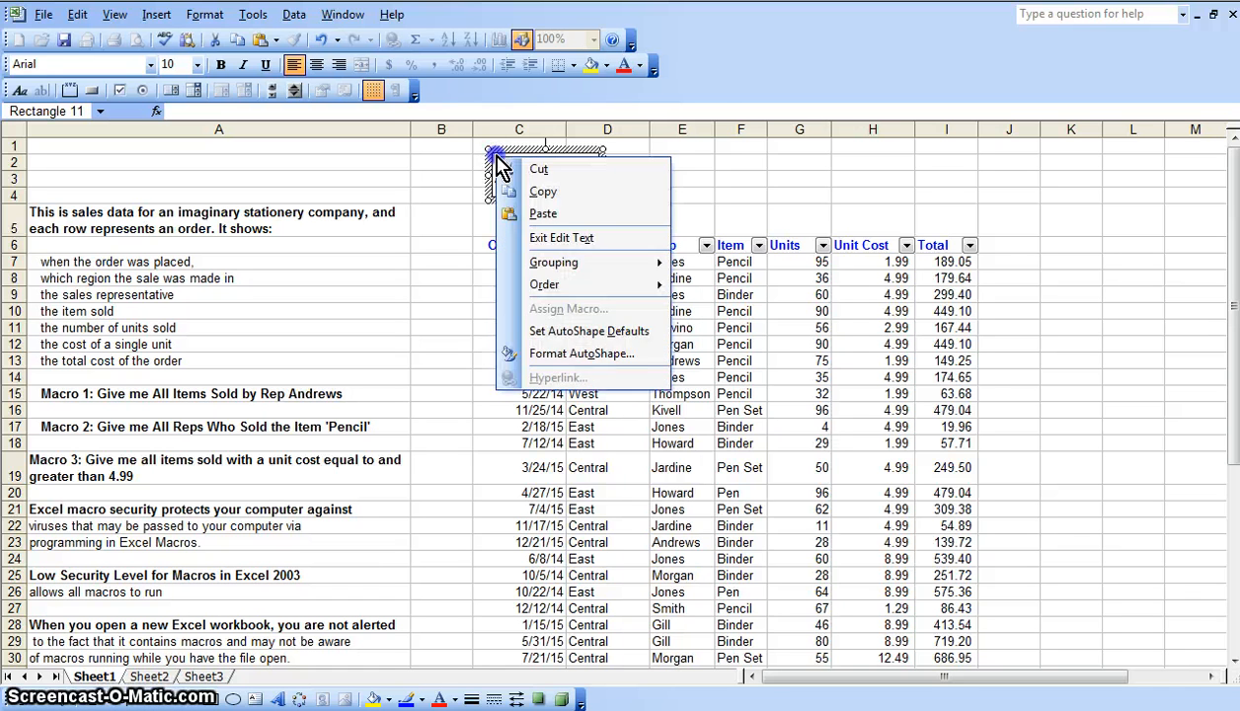
left_click(496, 148)
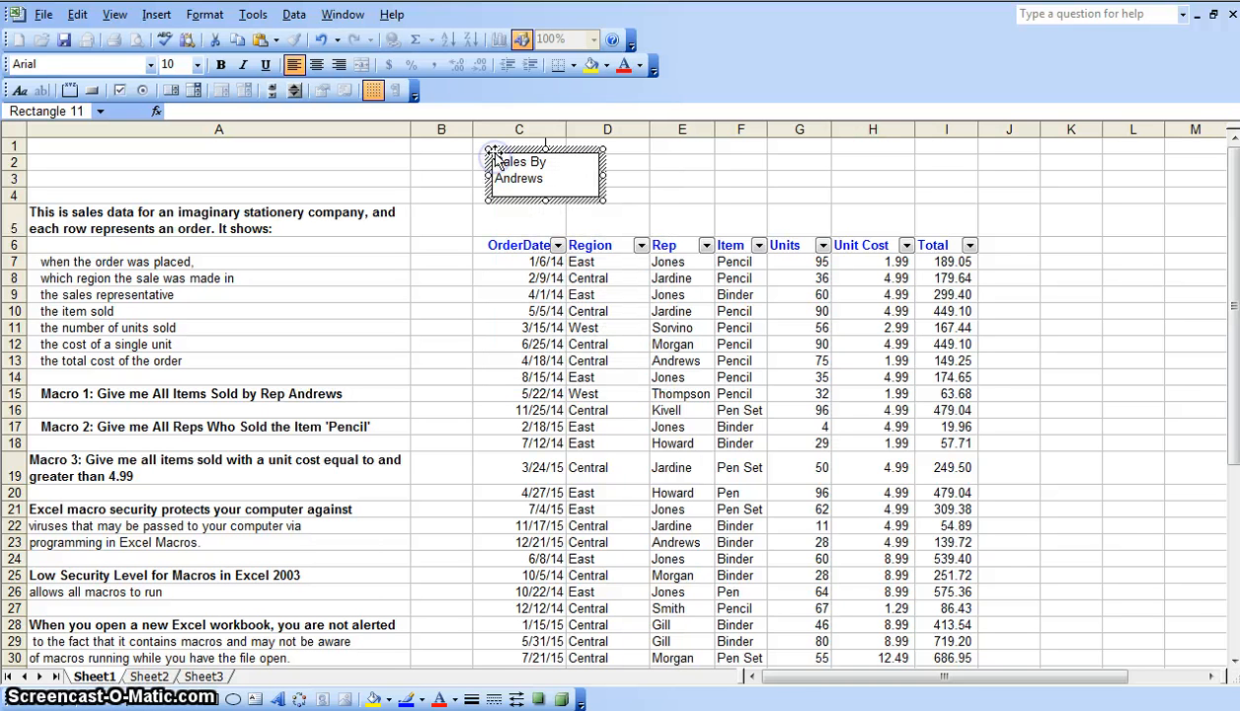
left_click(492, 151)
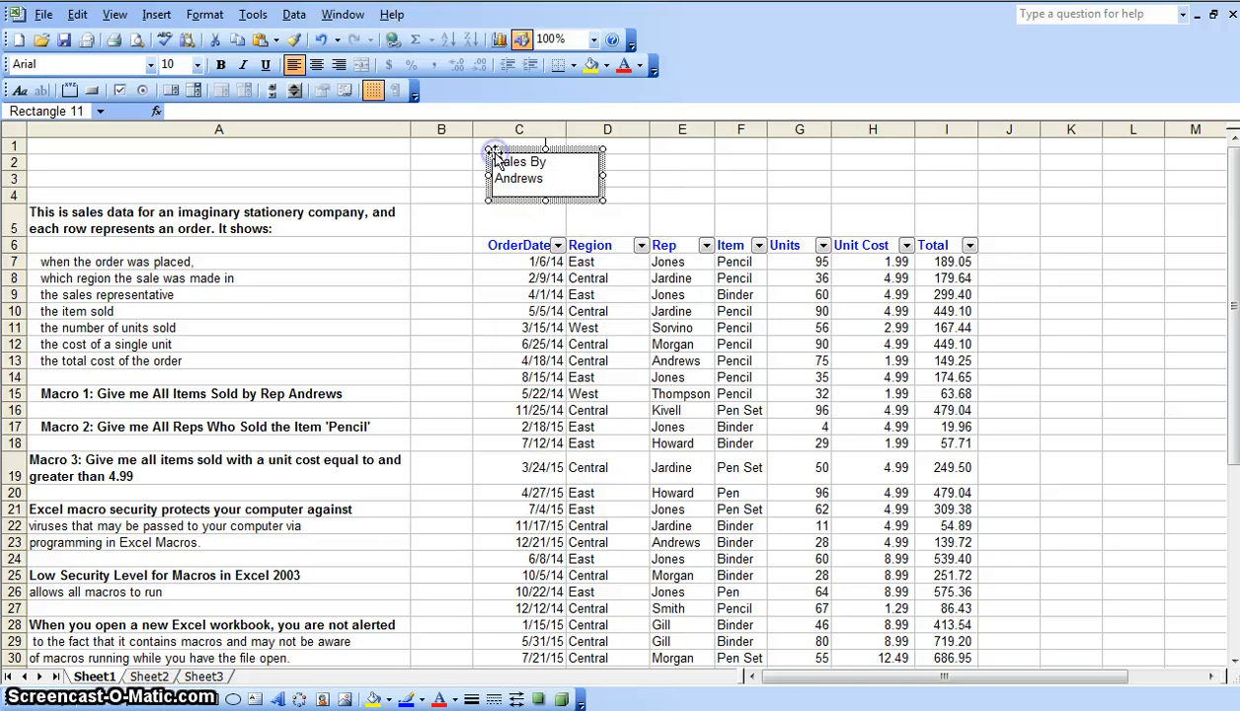
left_click(293, 22)
mouse_move(259, 22)
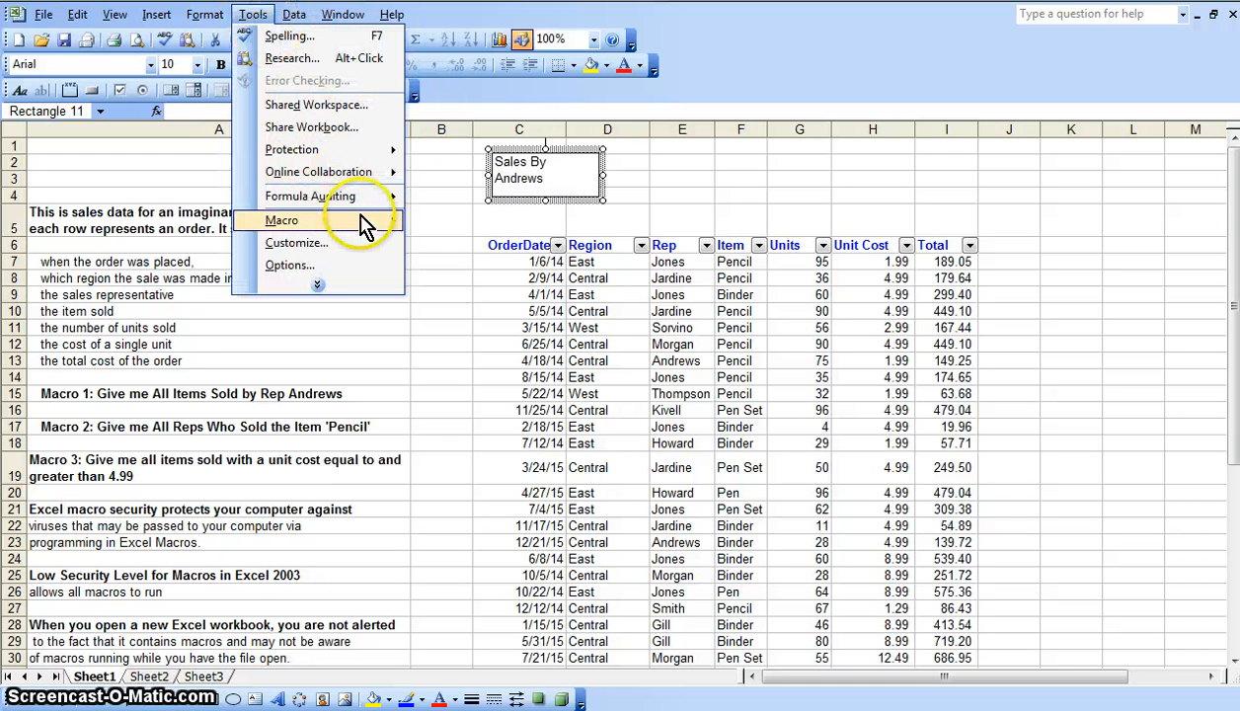
mouse_move(326, 220)
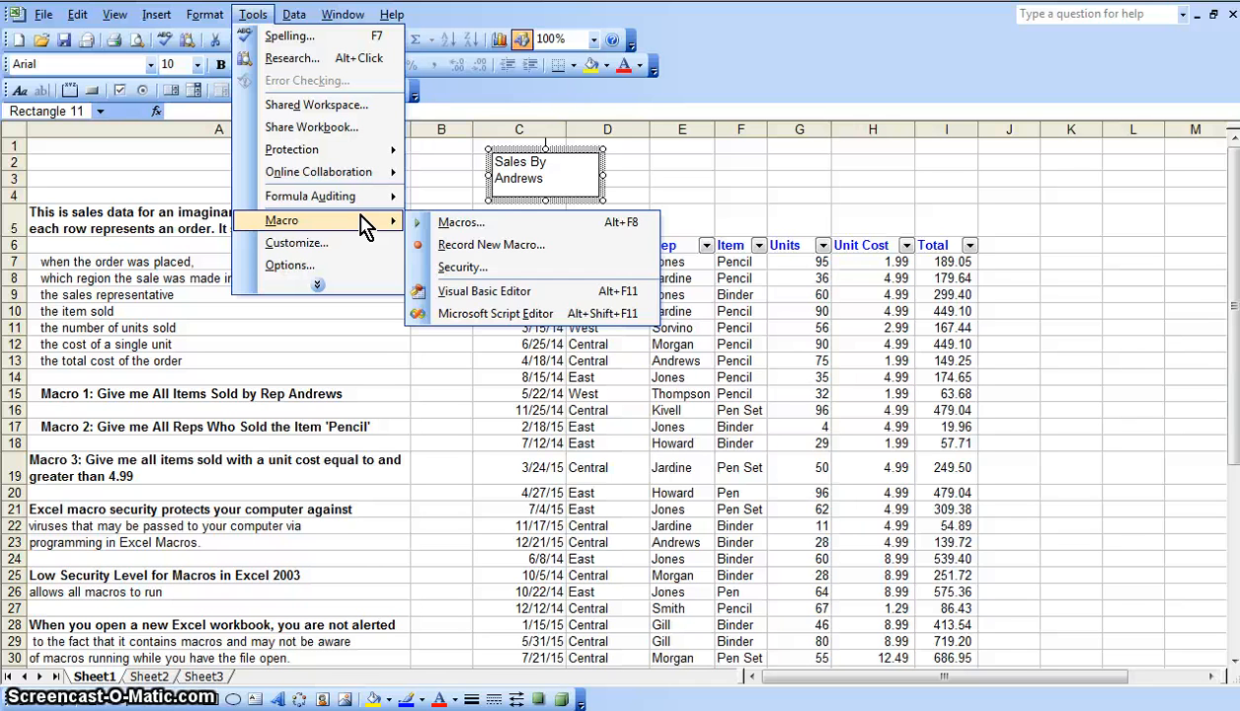
left_click(525, 158)
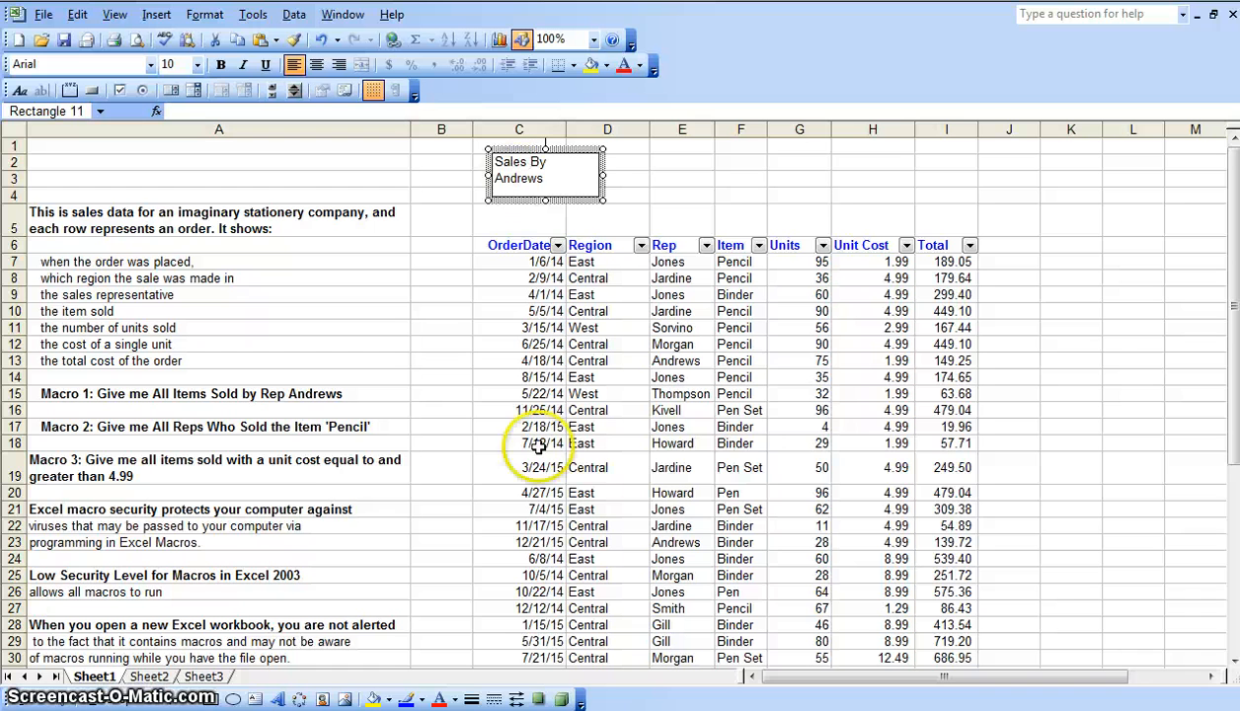
key("Escape")
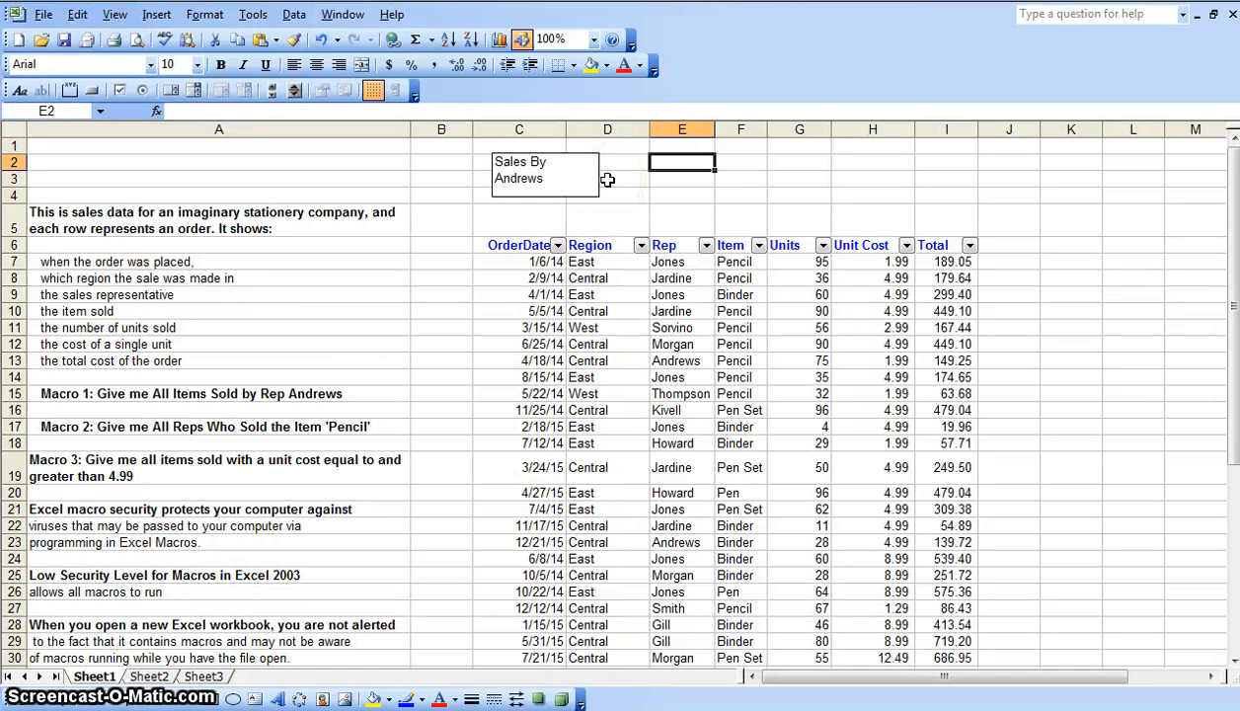
Assign the sales-by-rep macro, whose name matches the rectangle's label, to the "Sales By" rectangle above the OrderDate header
left_click(516, 181, "ctrl")
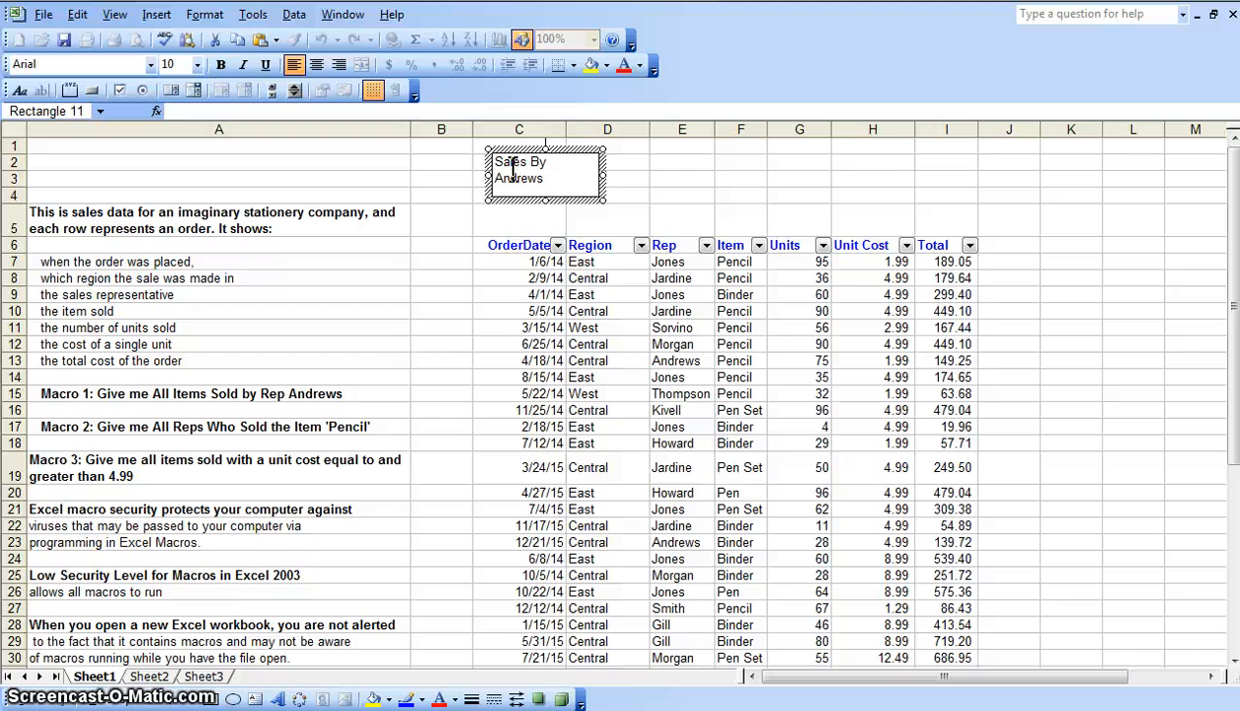
right_click(514, 172)
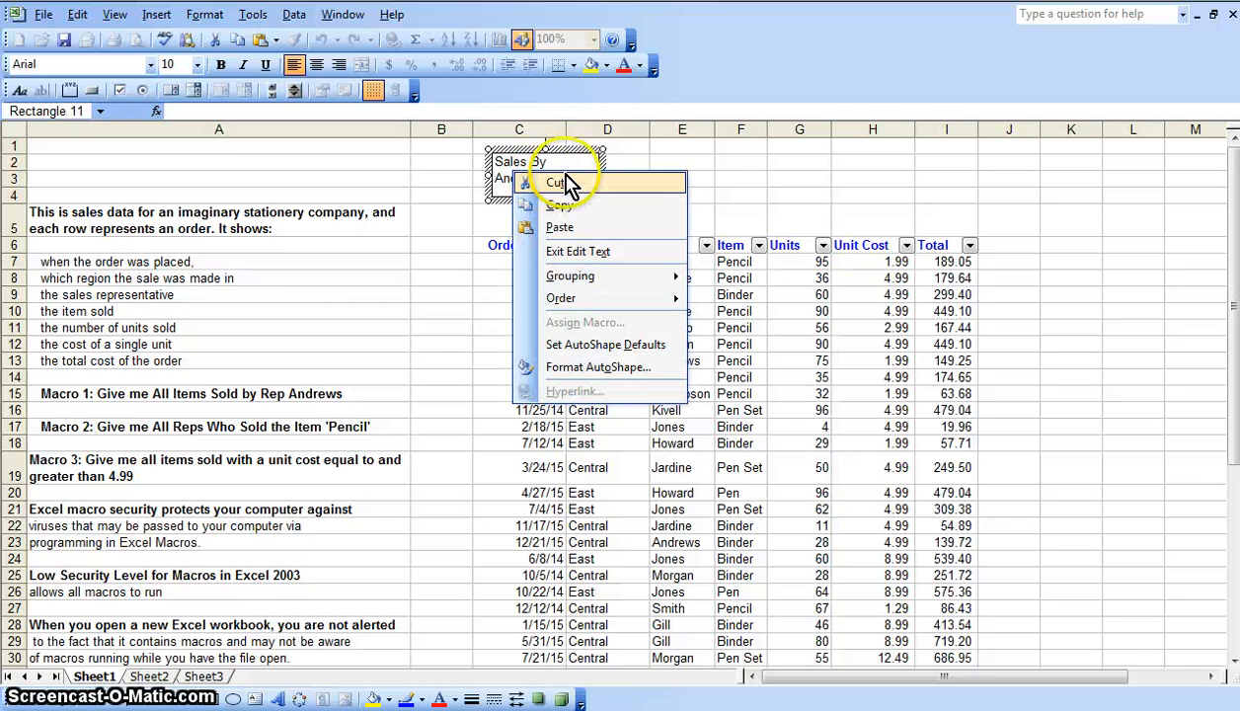
left_click(493, 156)
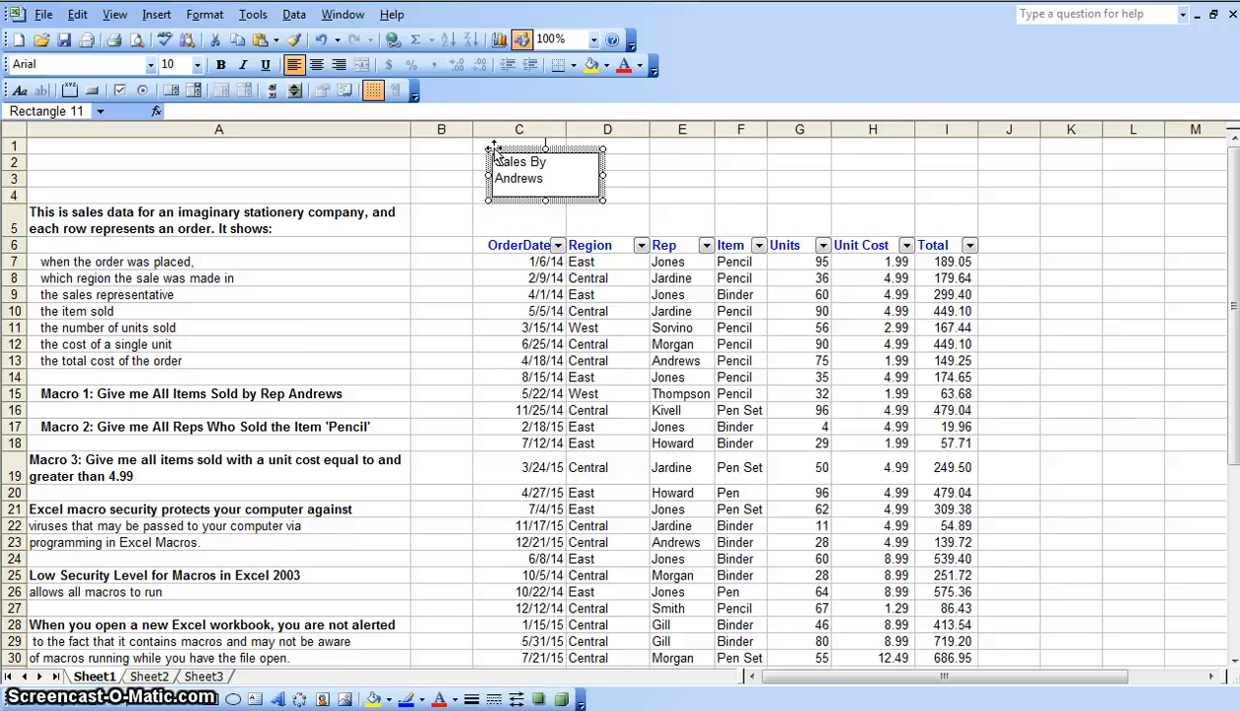
right_click(493, 148)
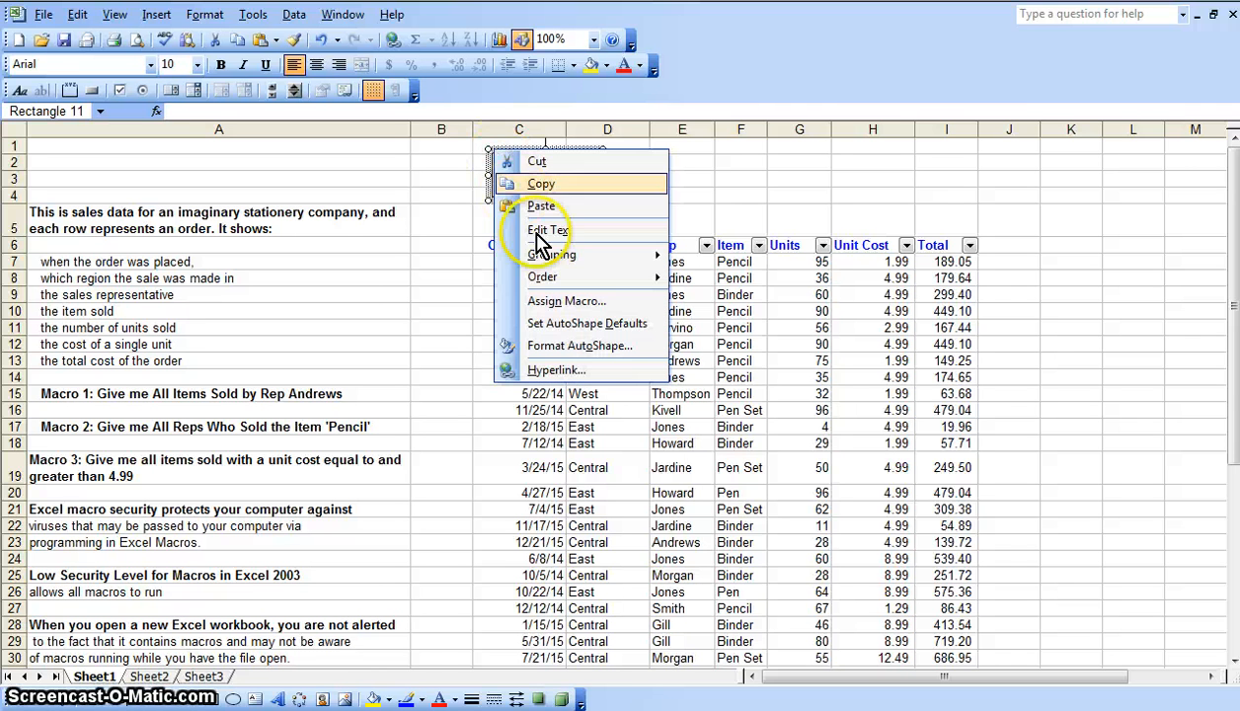
left_click(570, 301)
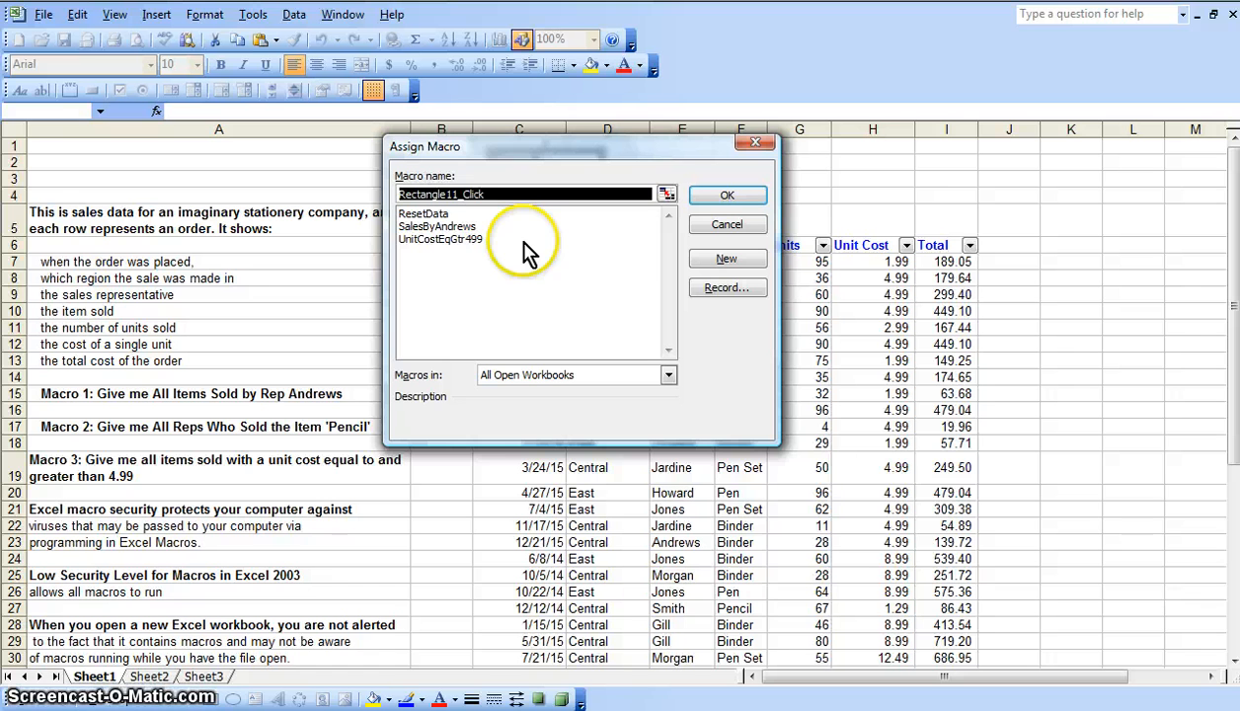
left_click(466, 227)
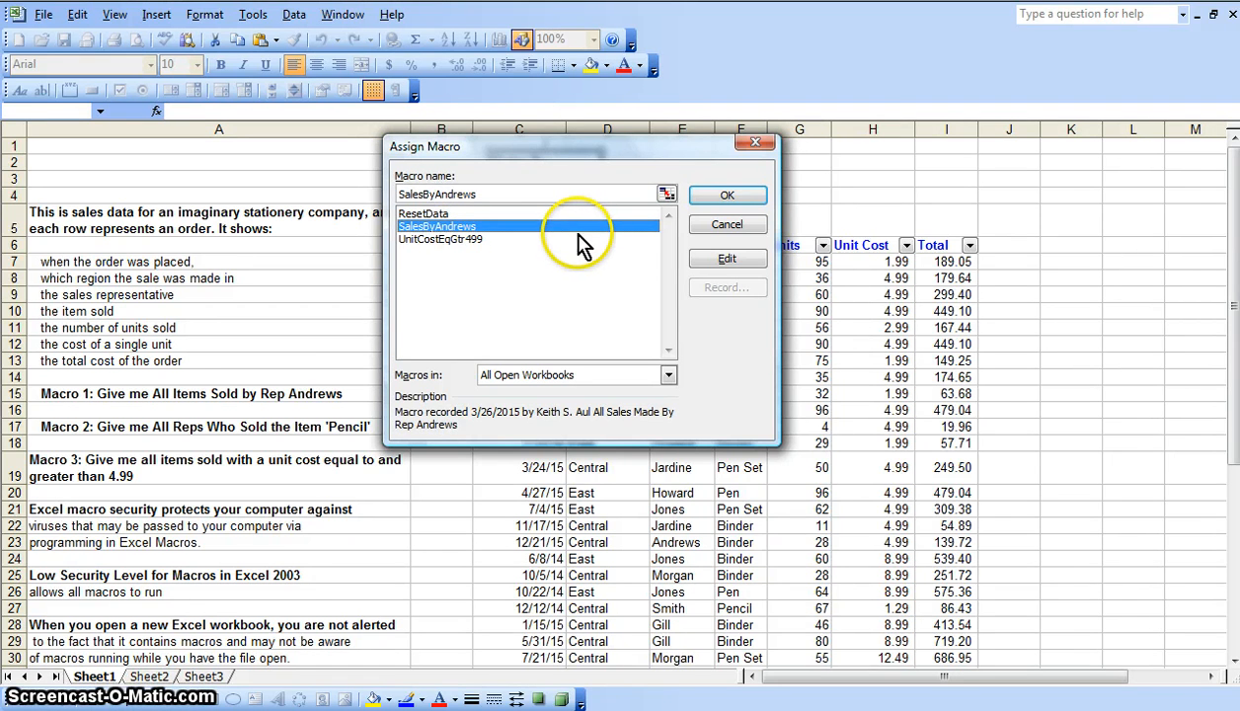
left_click(730, 196)
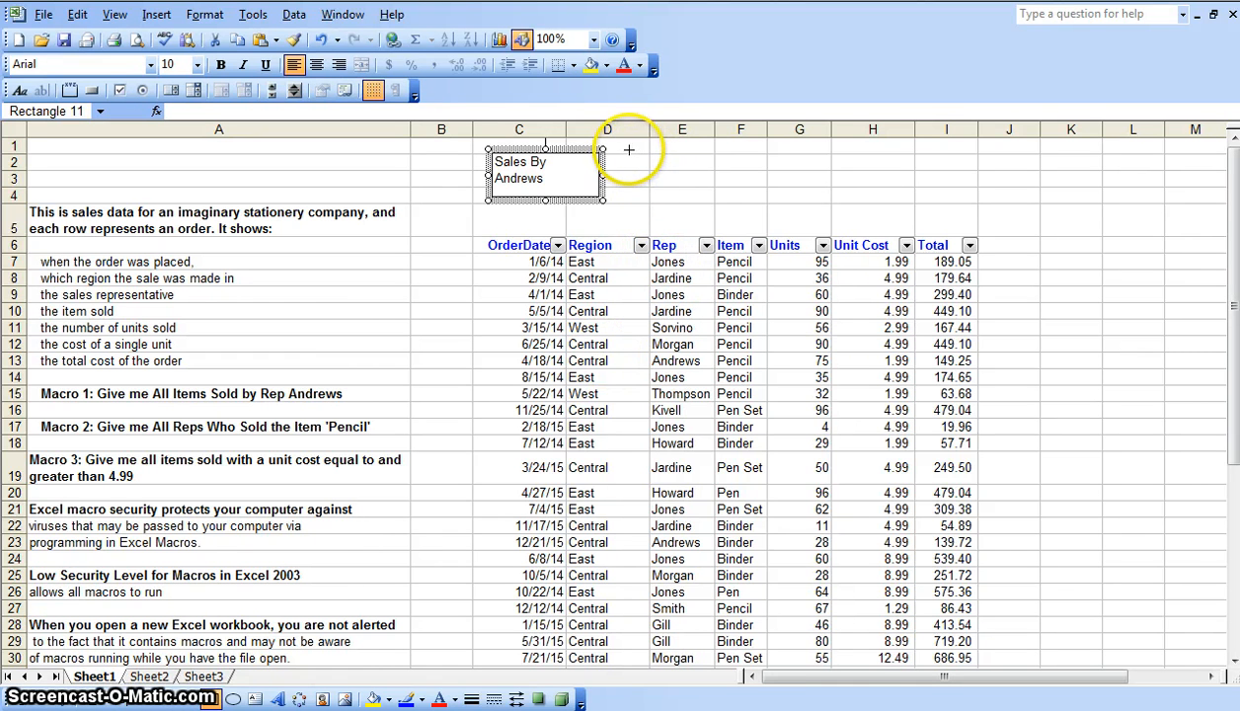
Draw a second rectangle over rows 2 to 4 of columns D to F and label it "Unit Cost of $4.99 orGreater in Ascending Order"
left_click_drag(629, 150, 749, 200)
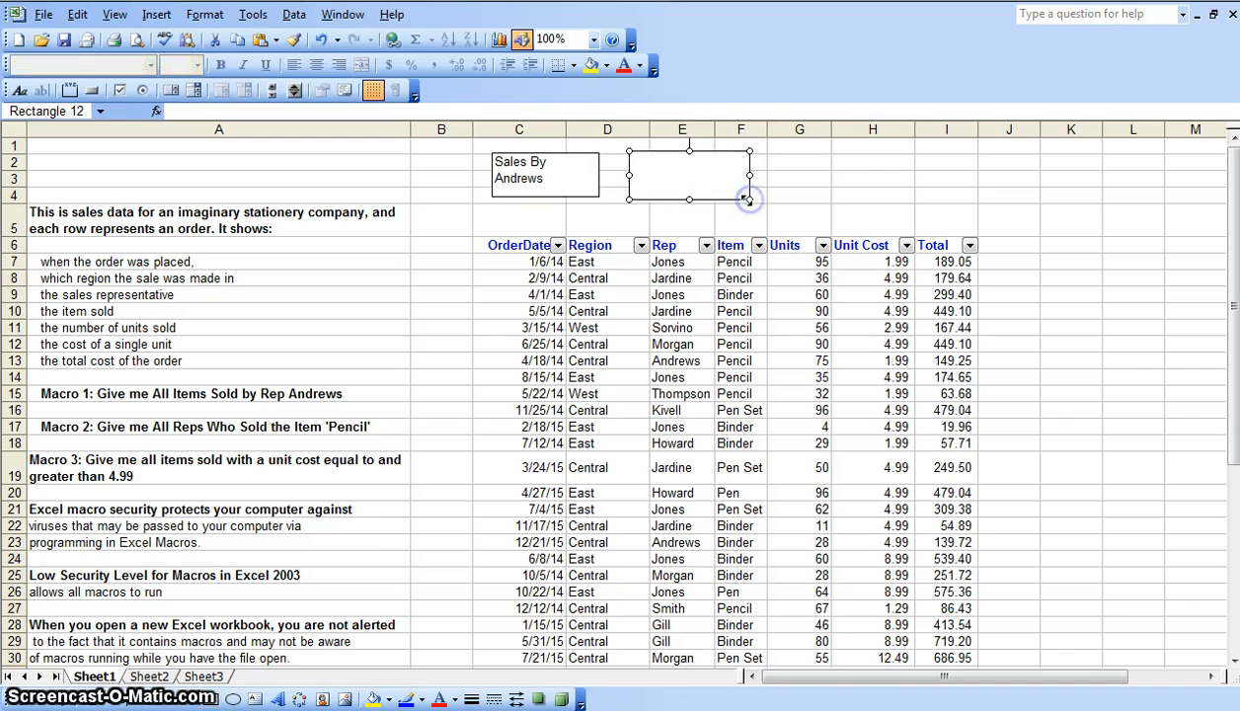
left_click(649, 168)
type("Unit Cost of")
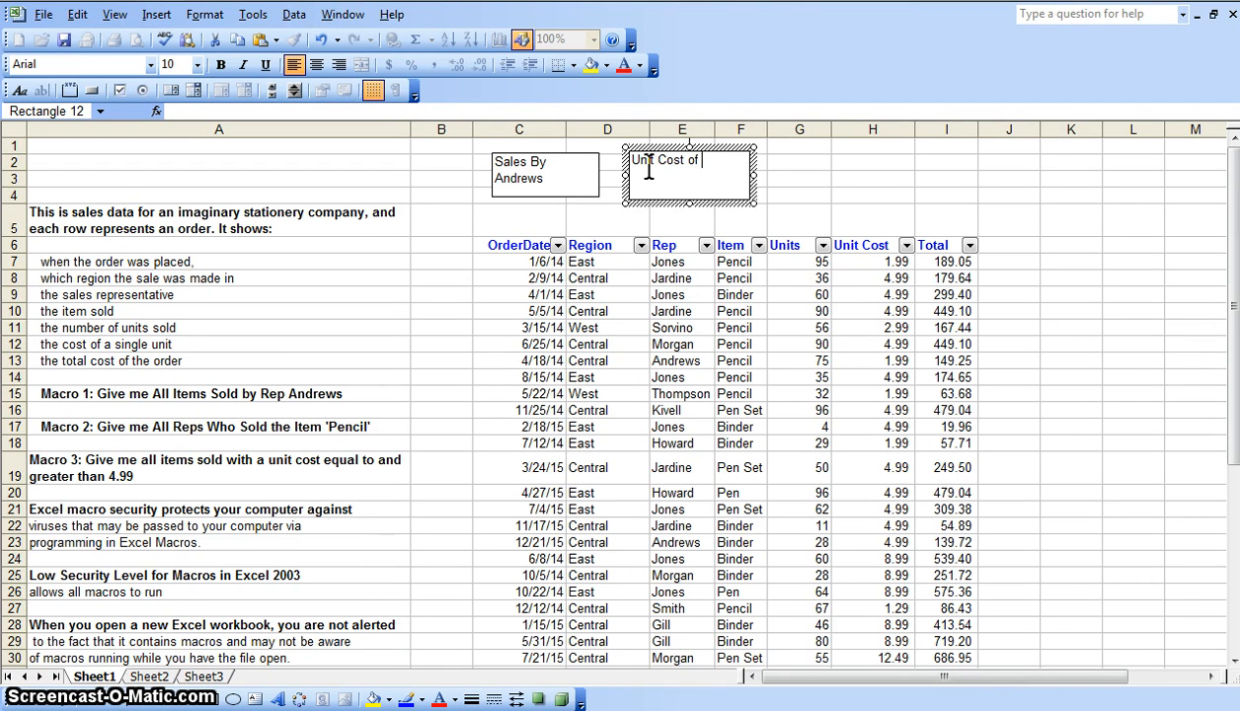
type(" $4.99 or greater in Ascending Order")
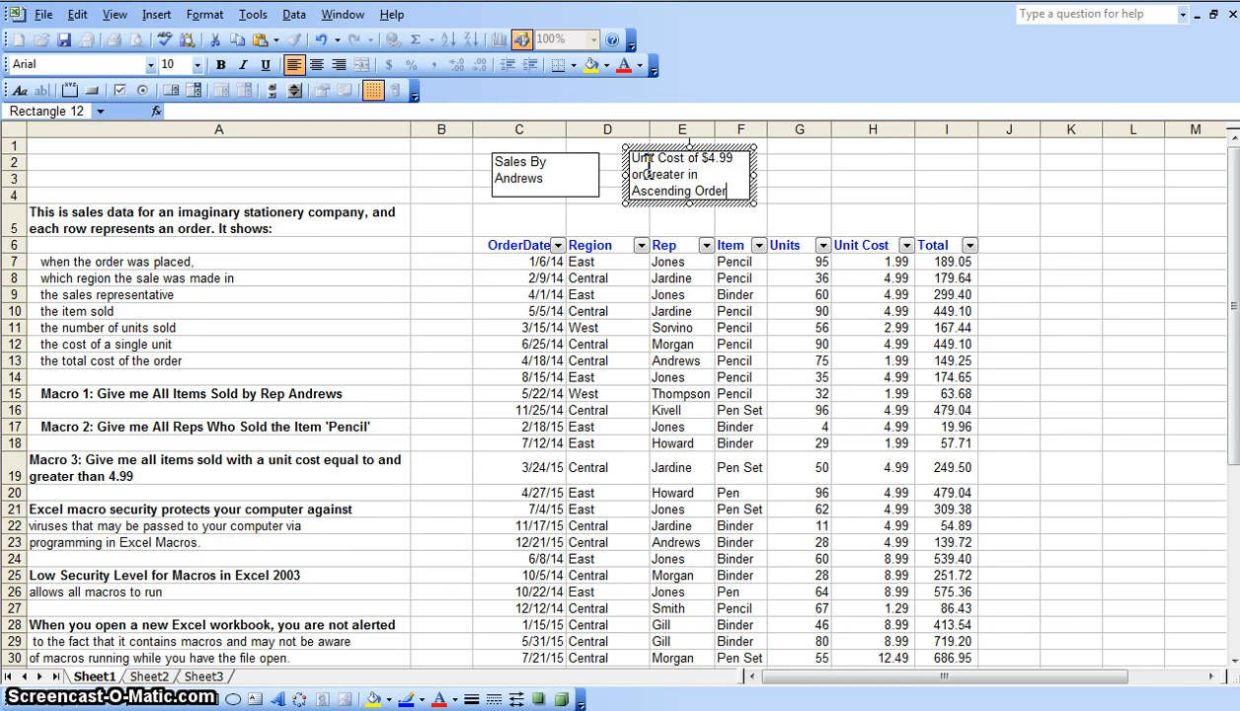
Assign the UnitCostEqGtr499 macro to the "Unit Cost of $4.99" rectangle
left_click(625, 150)
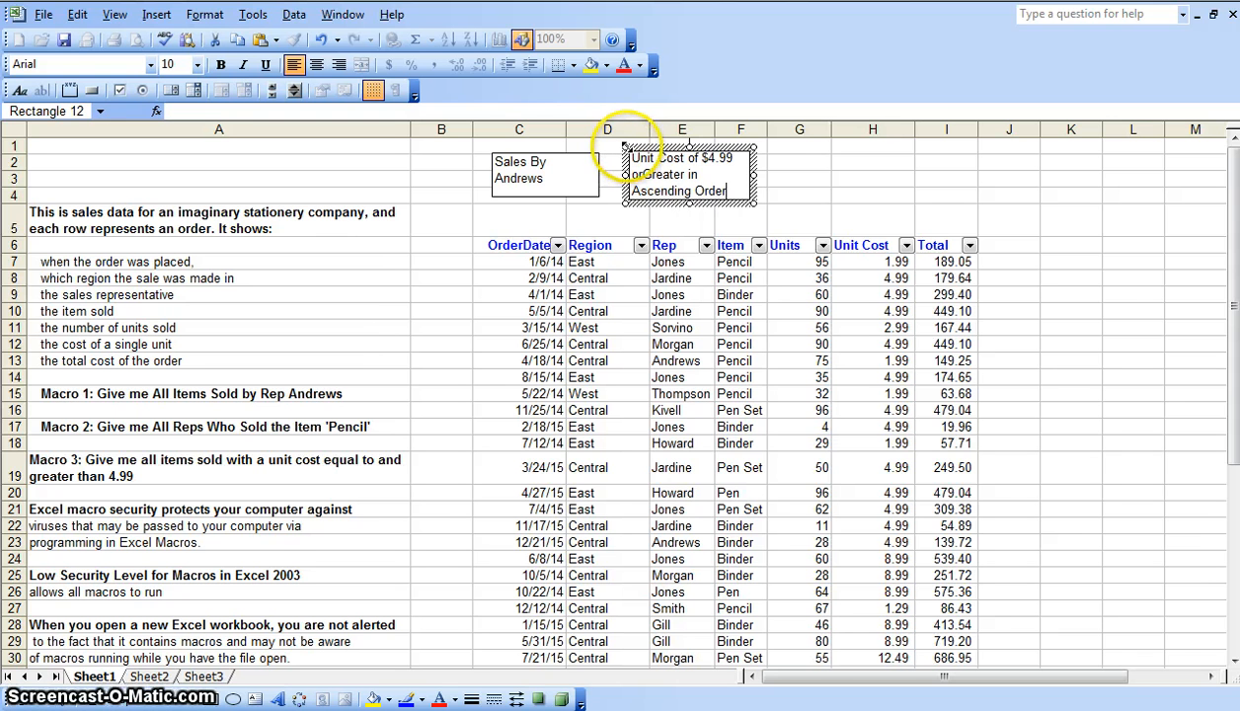
left_click(625, 147)
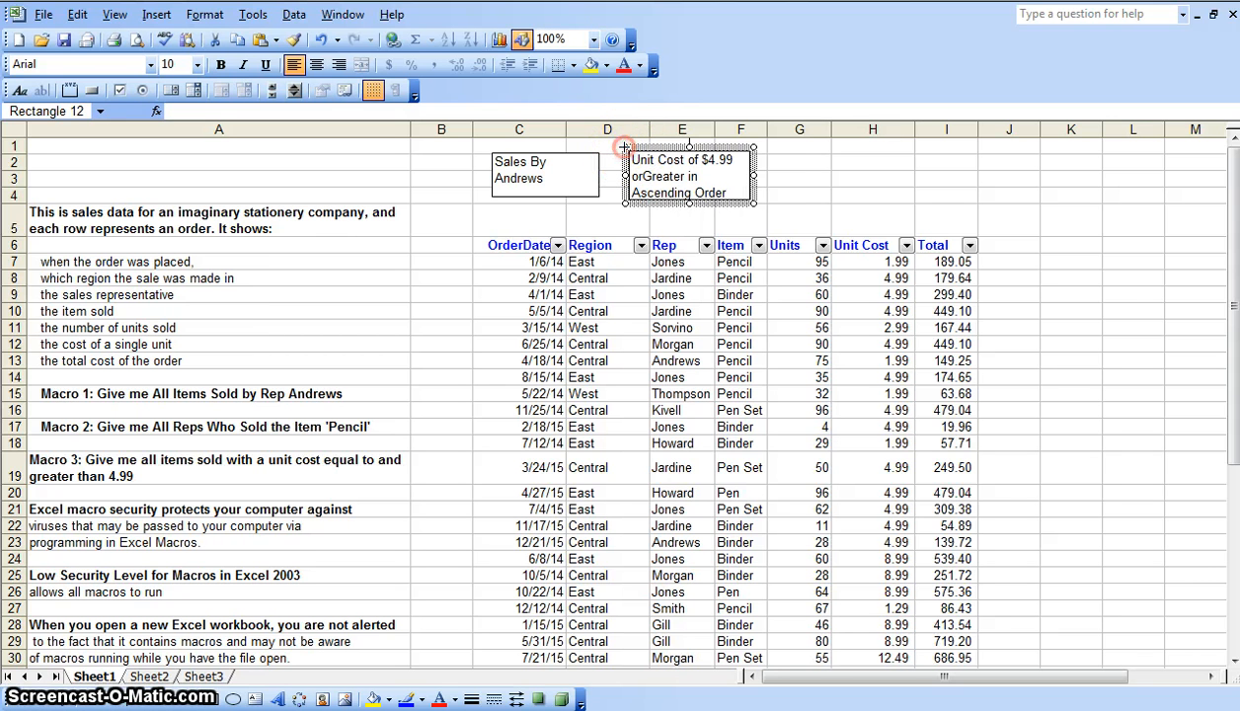
right_click(624, 148)
left_click(699, 301)
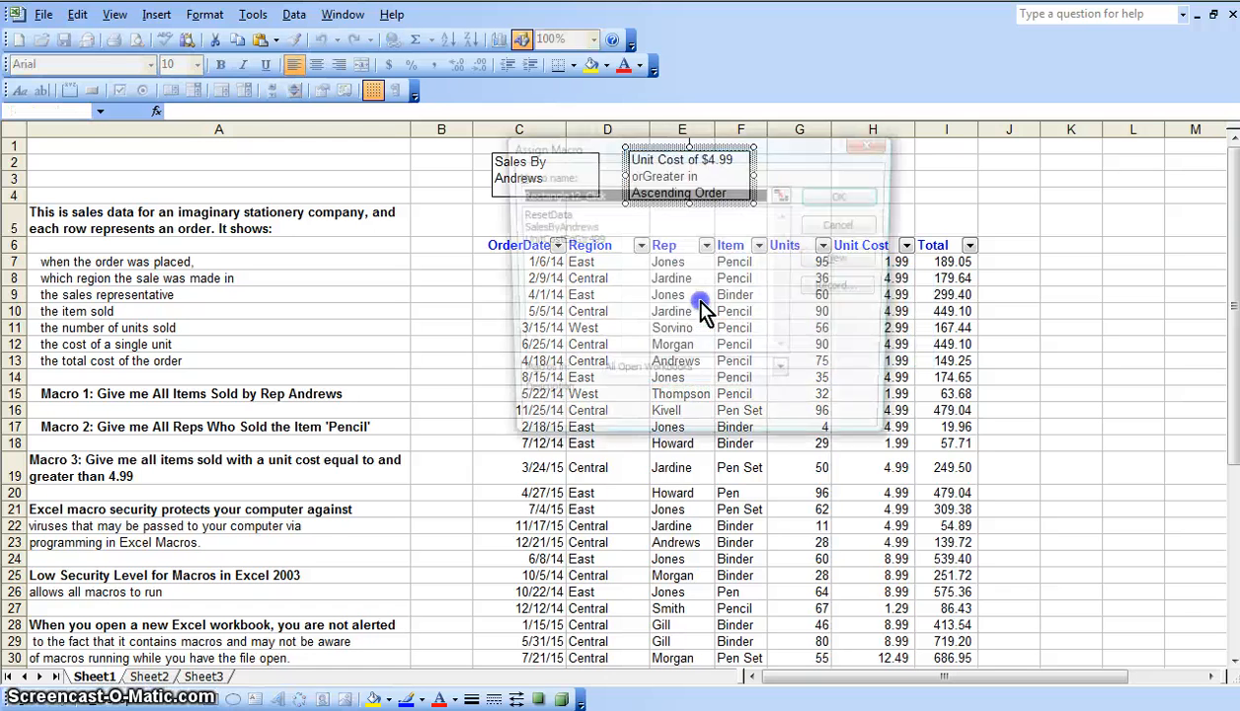
left_click(580, 241)
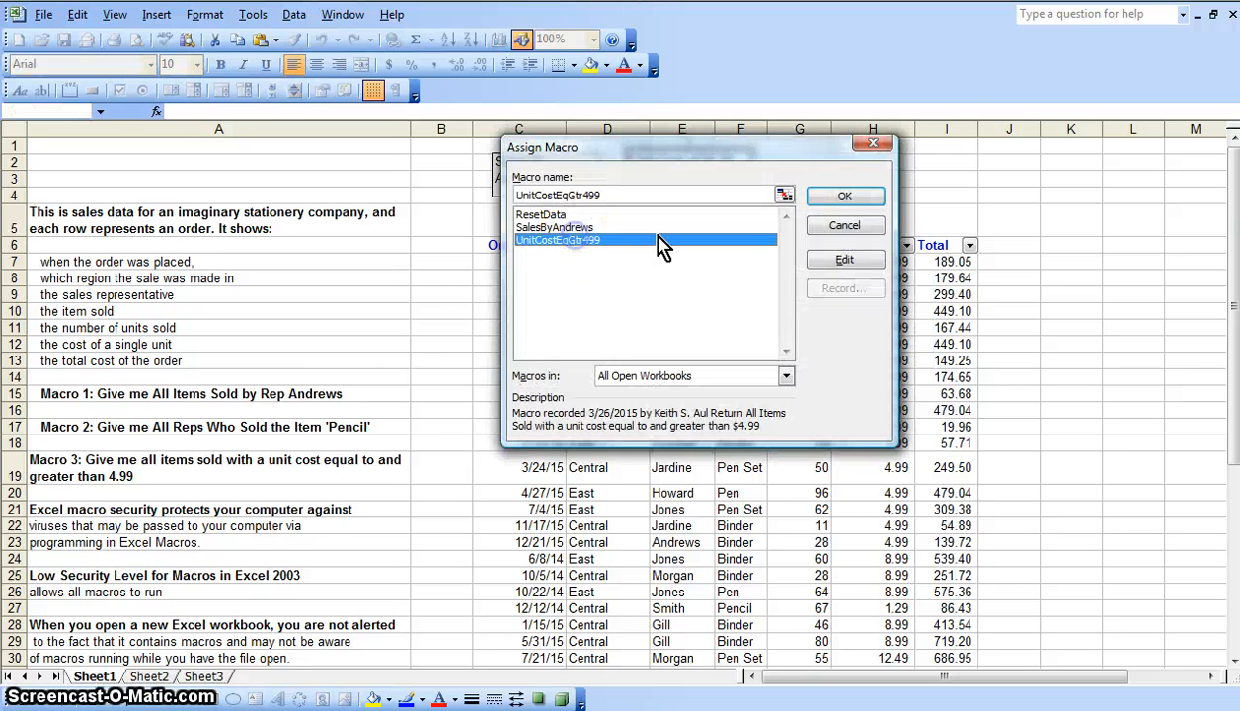
left_click(841, 196)
left_click(810, 164)
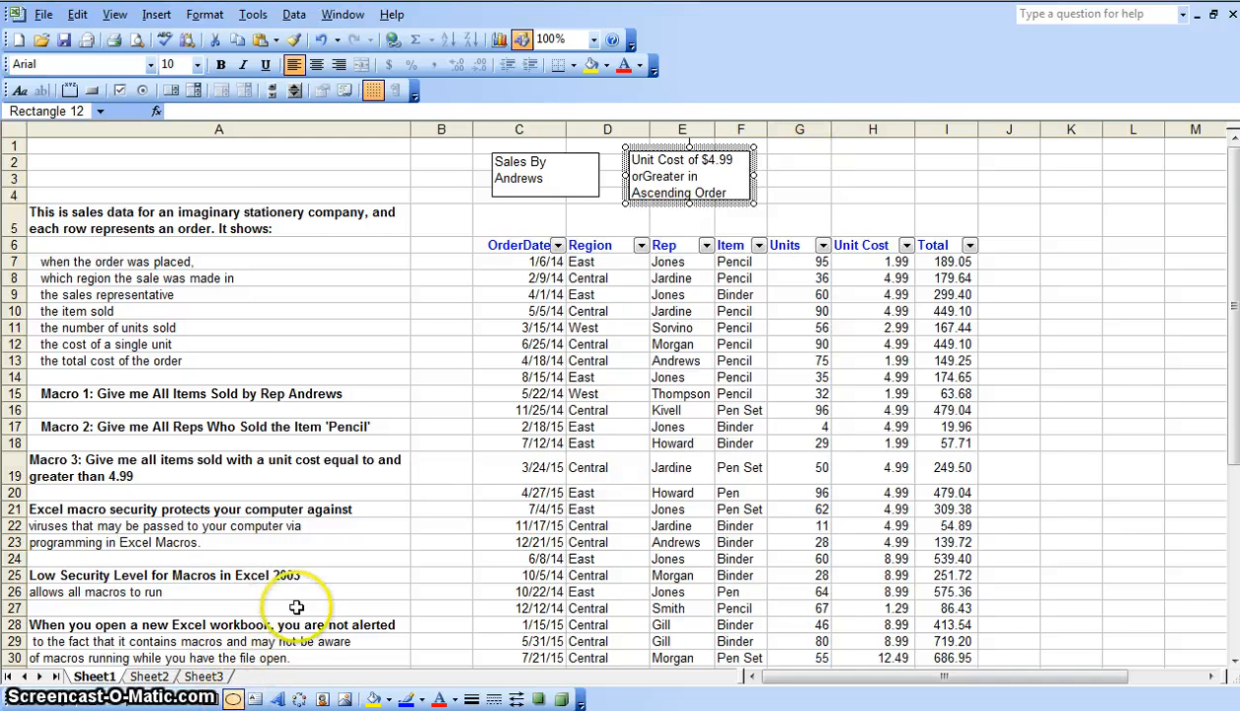
Draw an oval over rows 2 to 4 of columns G to I and label it "Reset Data"
left_click(234, 699)
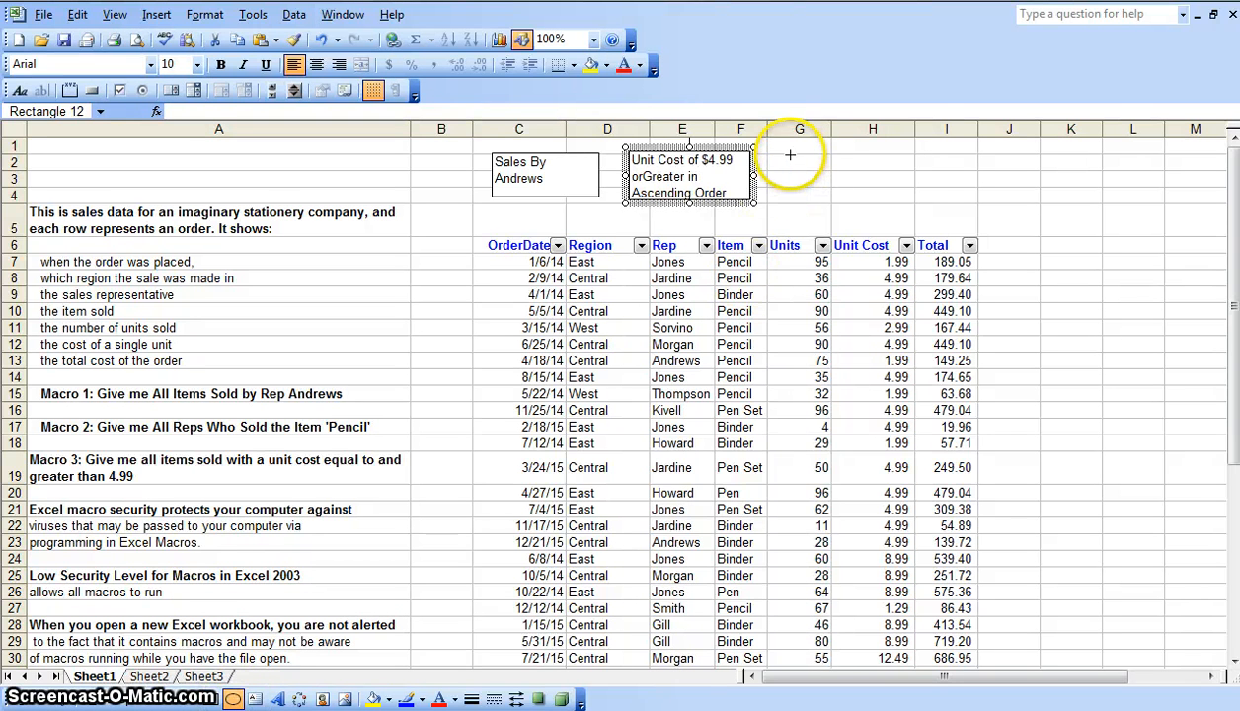
left_click_drag(790, 156, 919, 203)
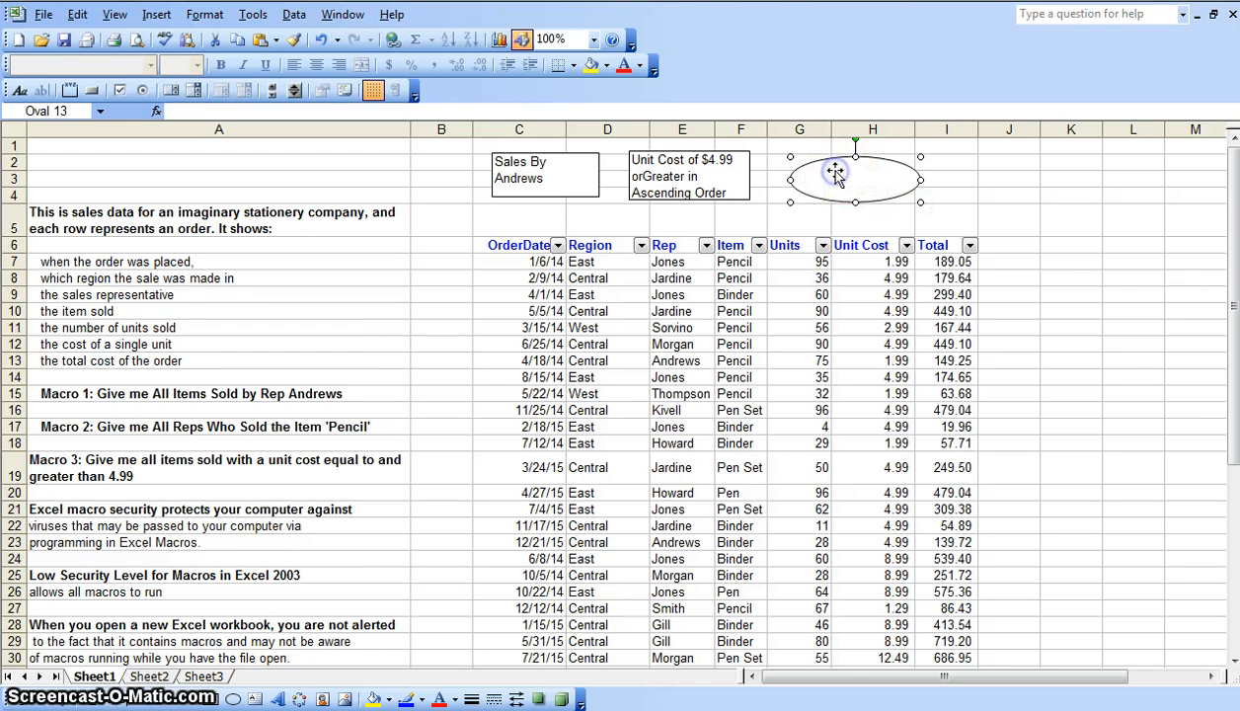
type("Res")
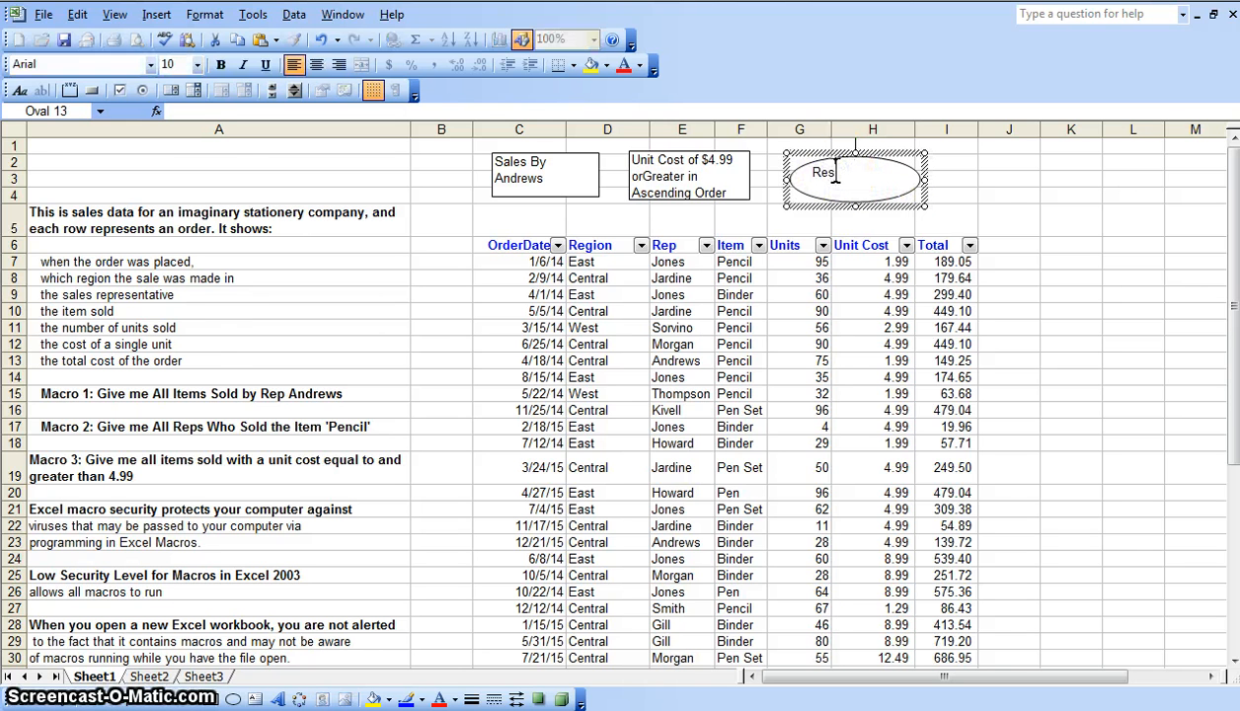
type("et Dat")
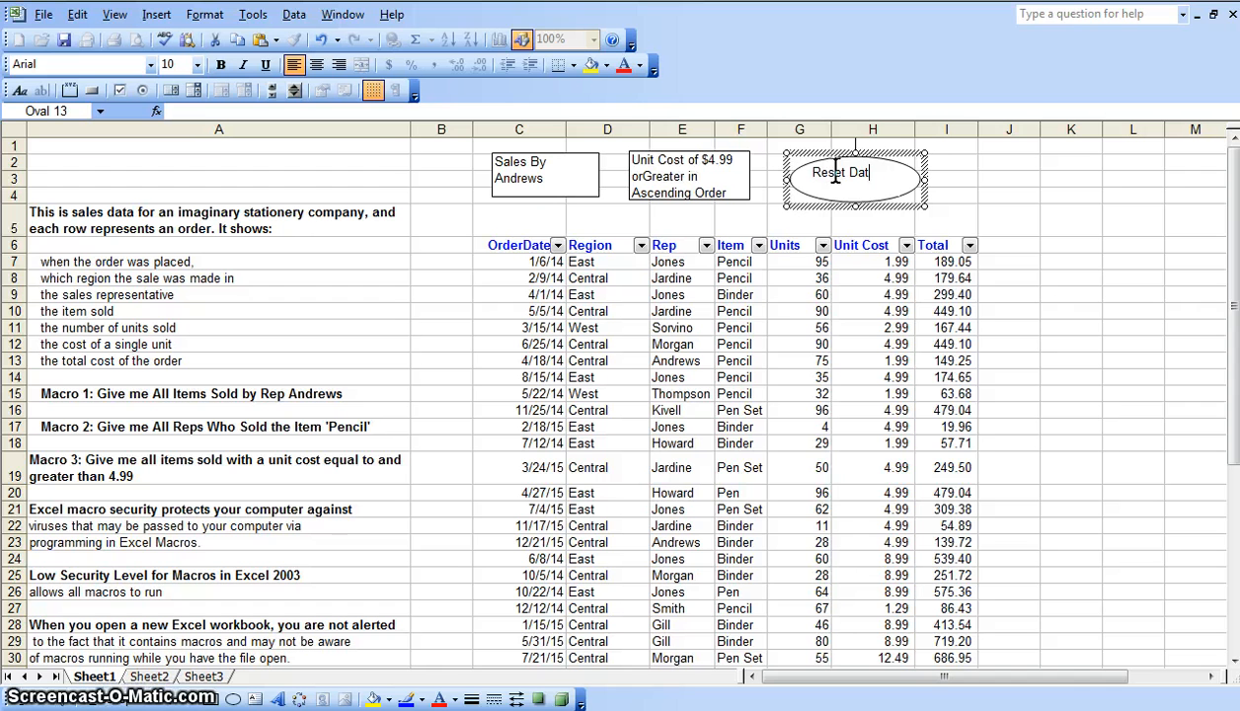
type("a")
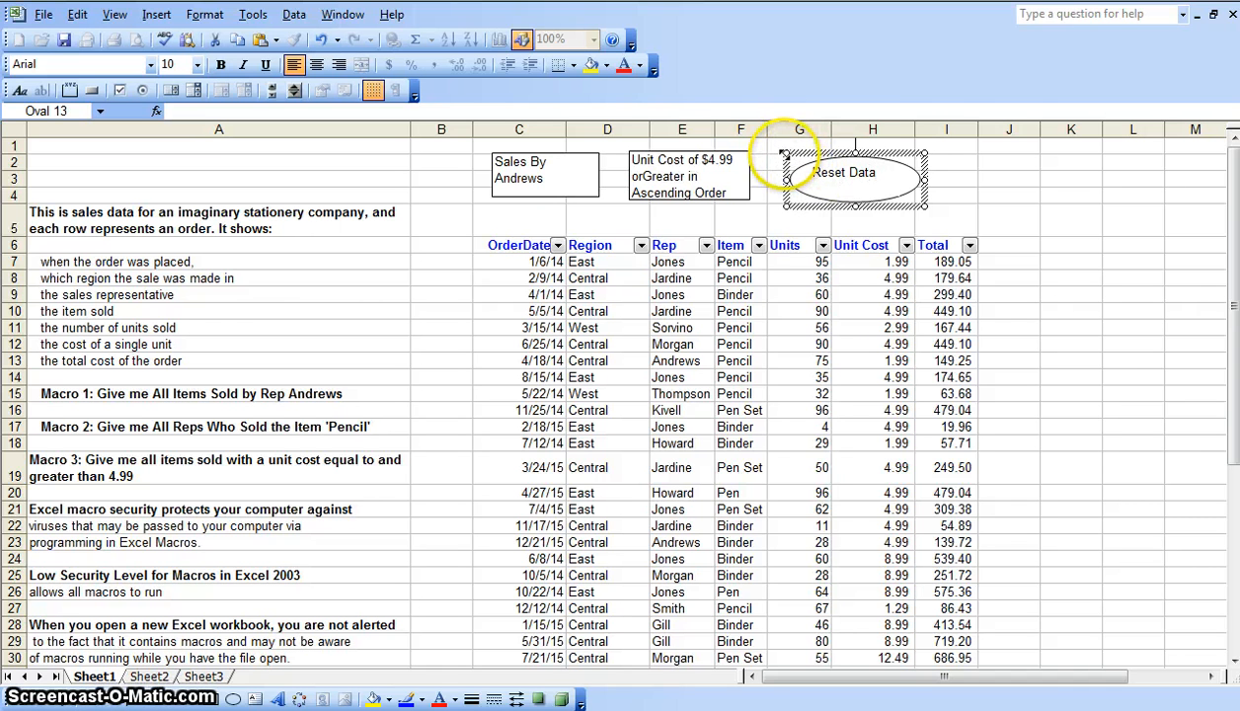
Assign the ResetData macro to the "Reset Data" oval and deselect the shape
left_click(789, 158)
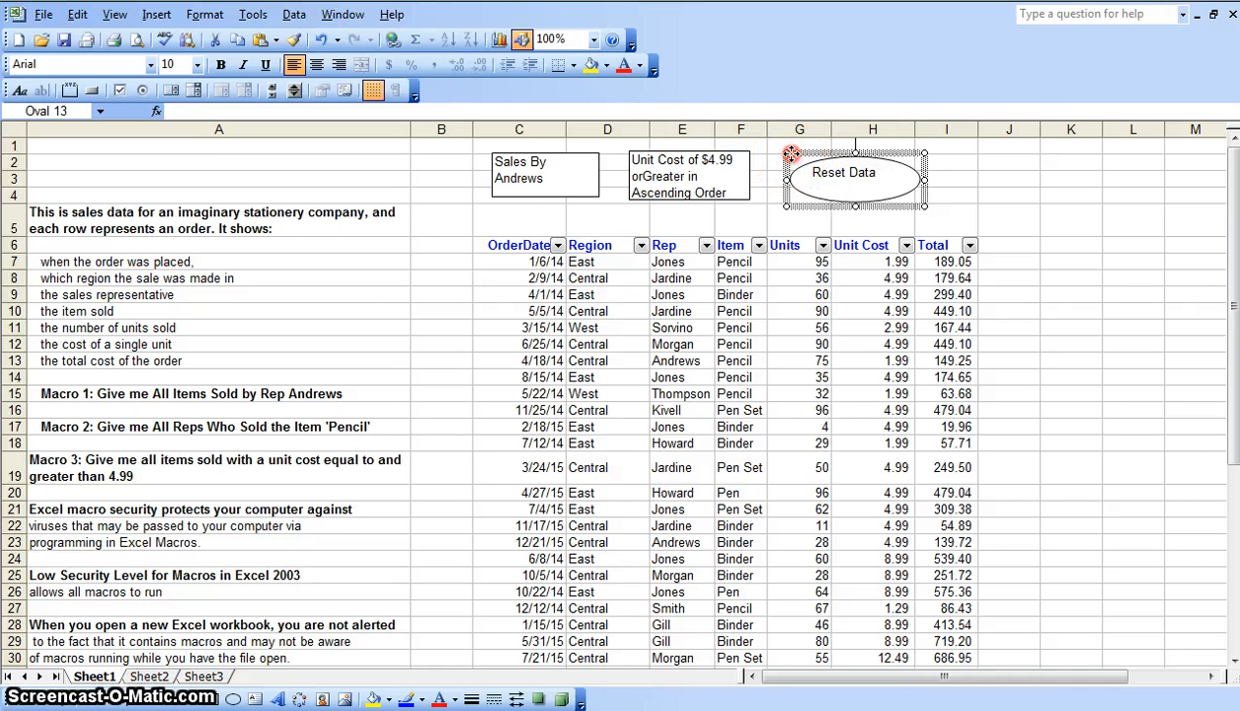
right_click(790, 157)
left_click(856, 305)
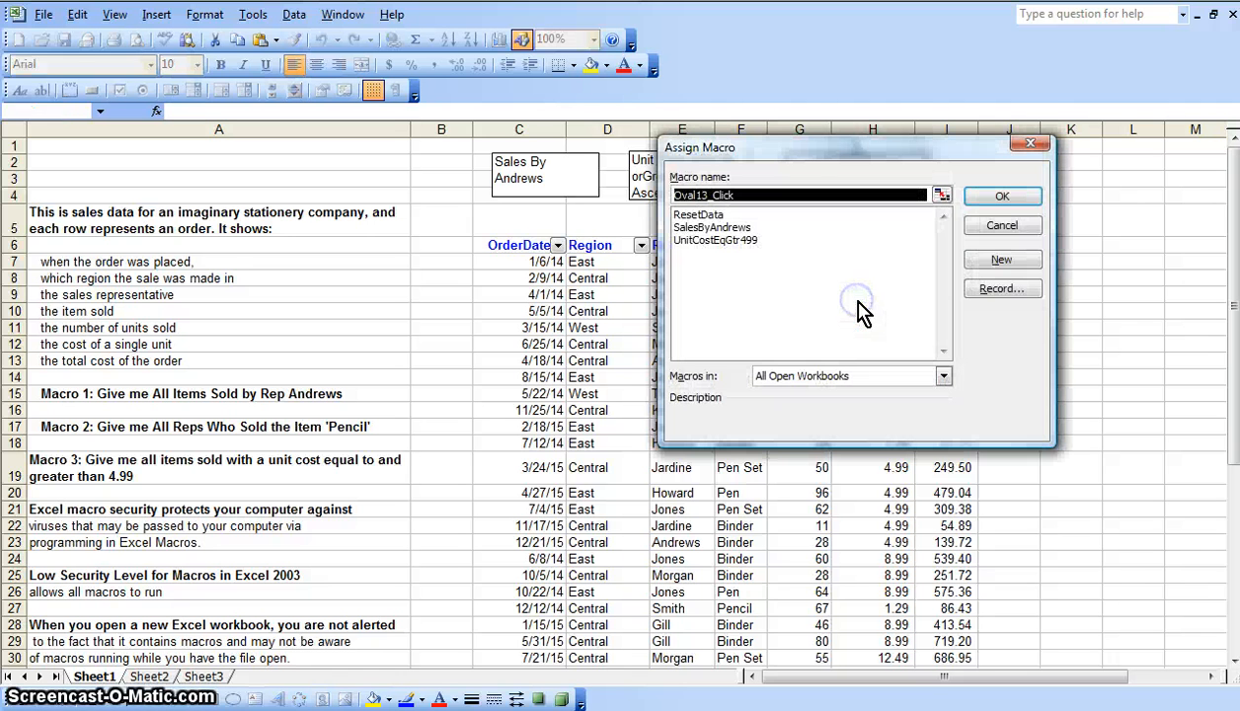
left_click(724, 215)
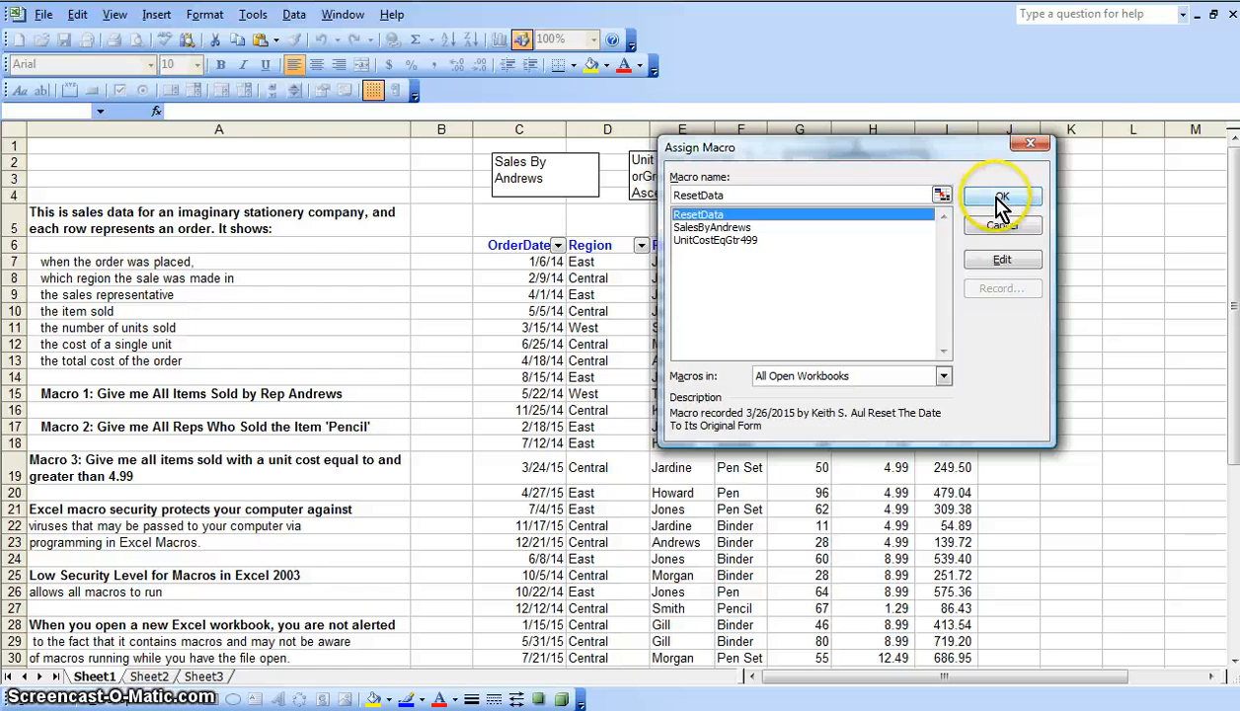
left_click(998, 198)
left_click(1074, 345)
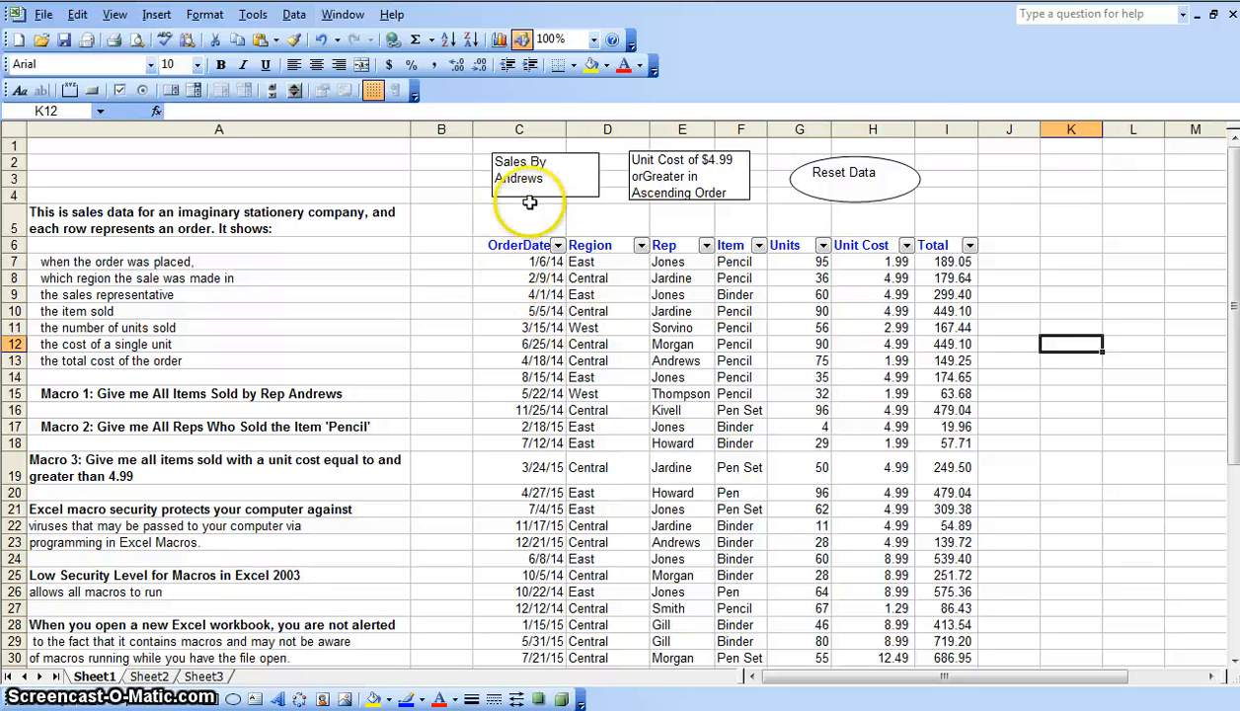
Try to filter the sales data with the "Sales By" rectangle and end the macro run
left_click(560, 180)
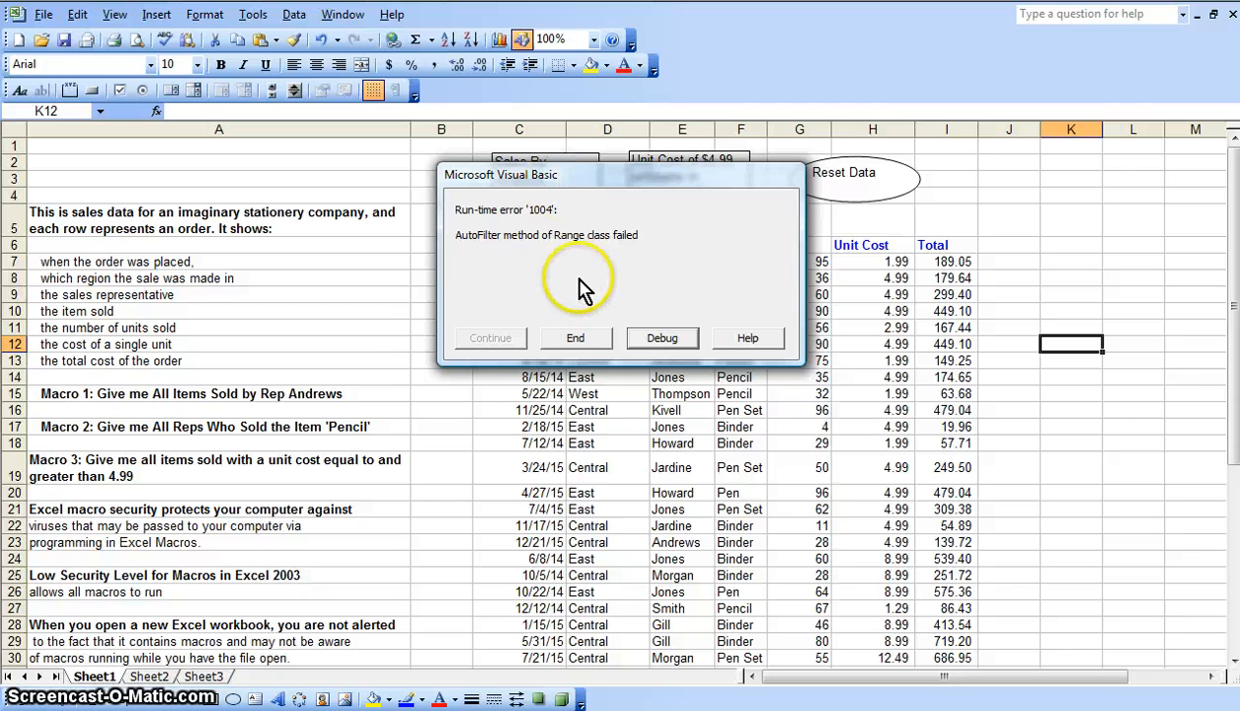
left_click(604, 339)
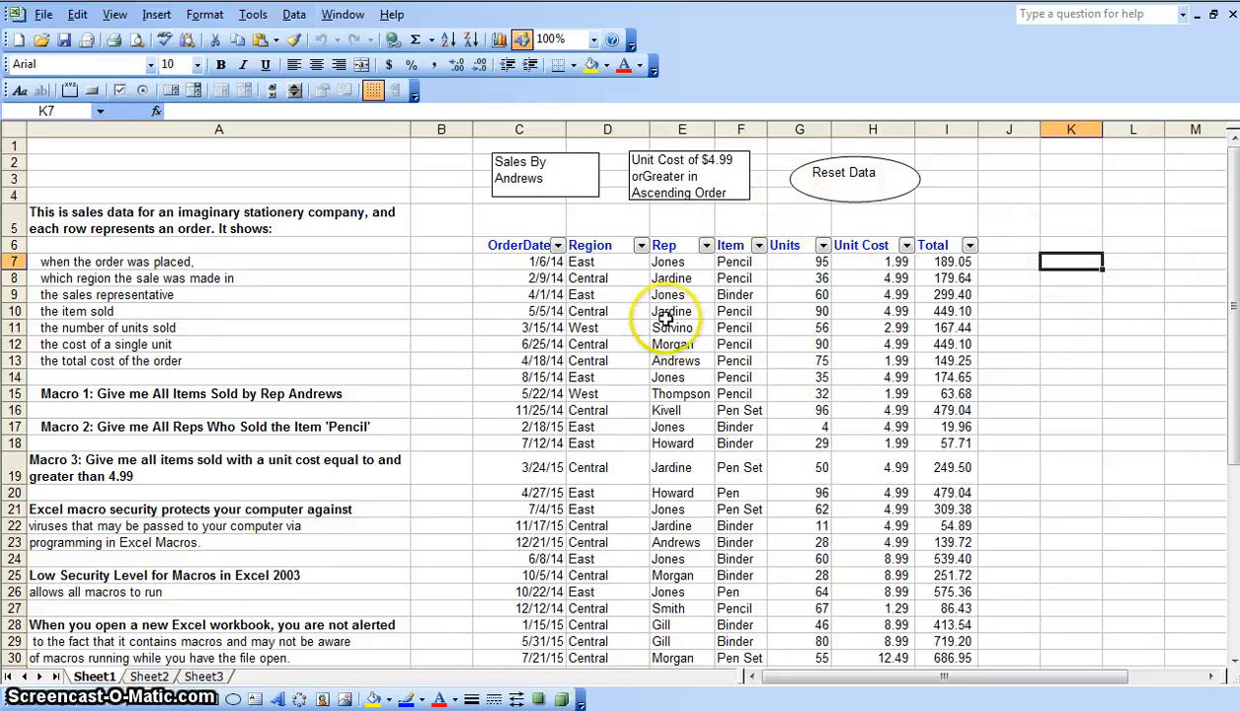
Test the shape buttons by running the "Sales By" and "Unit Cost of $4.99" filters and resetting the data
left_click(563, 179)
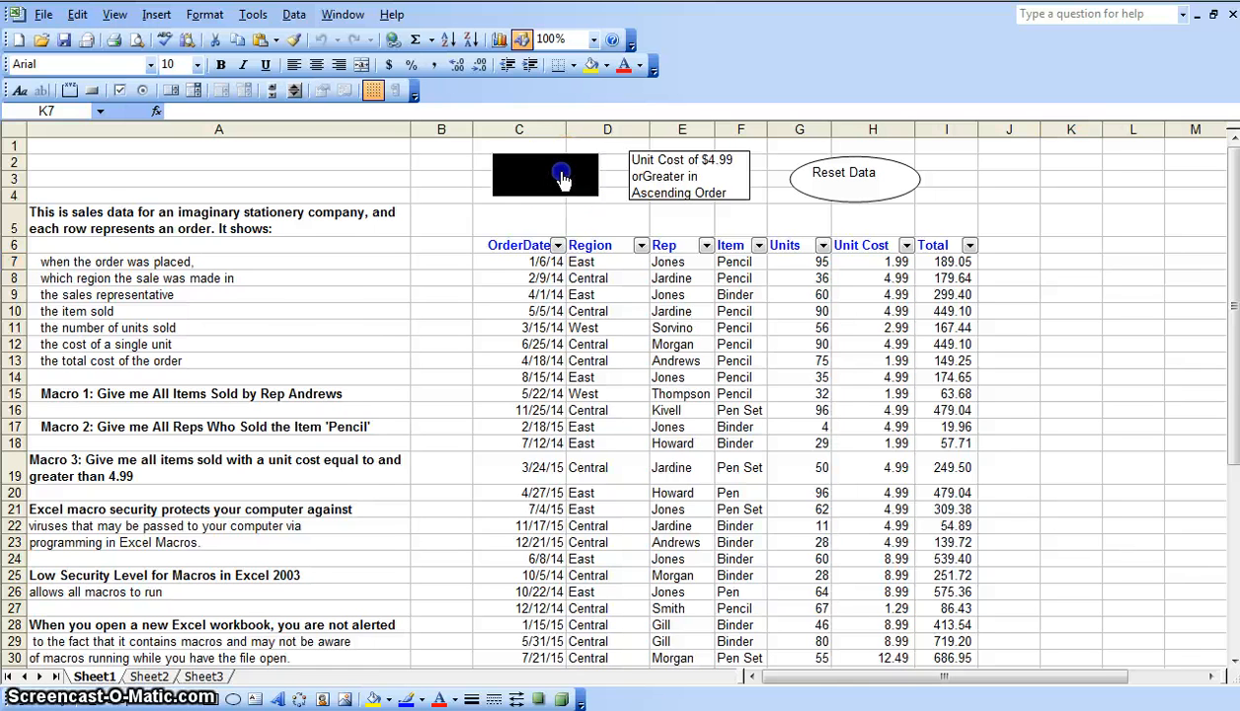
left_click(697, 174)
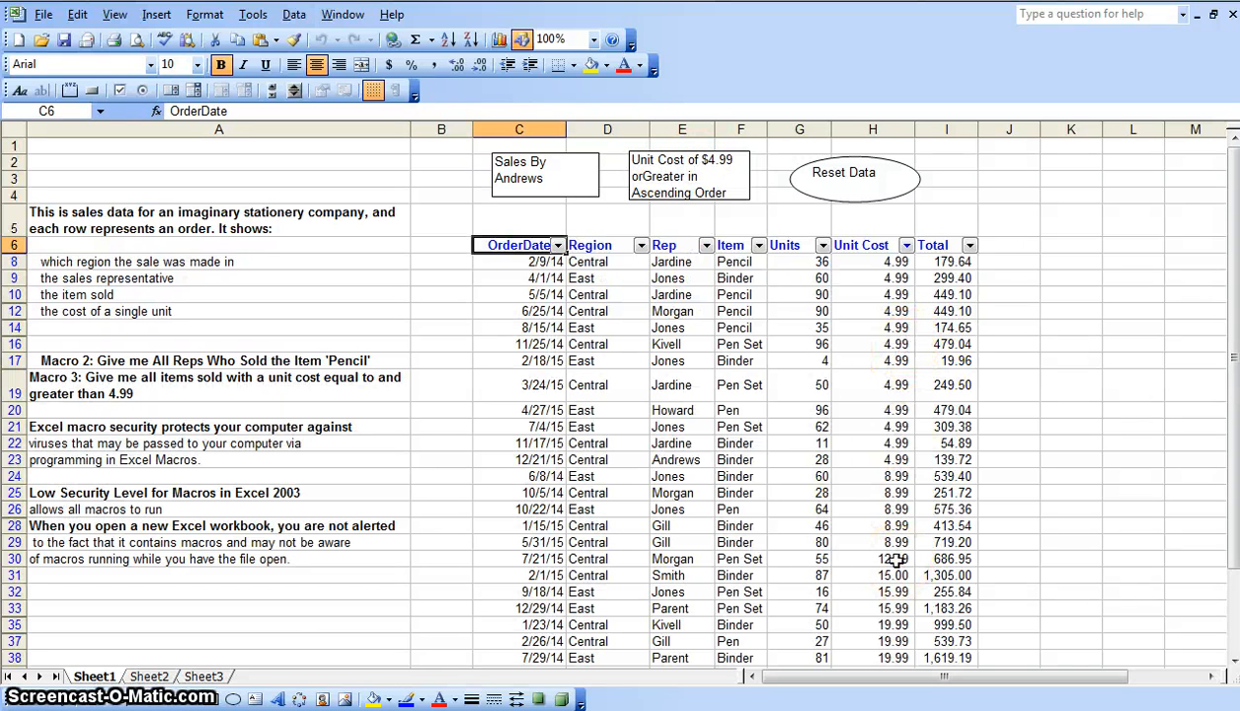
left_click(872, 188)
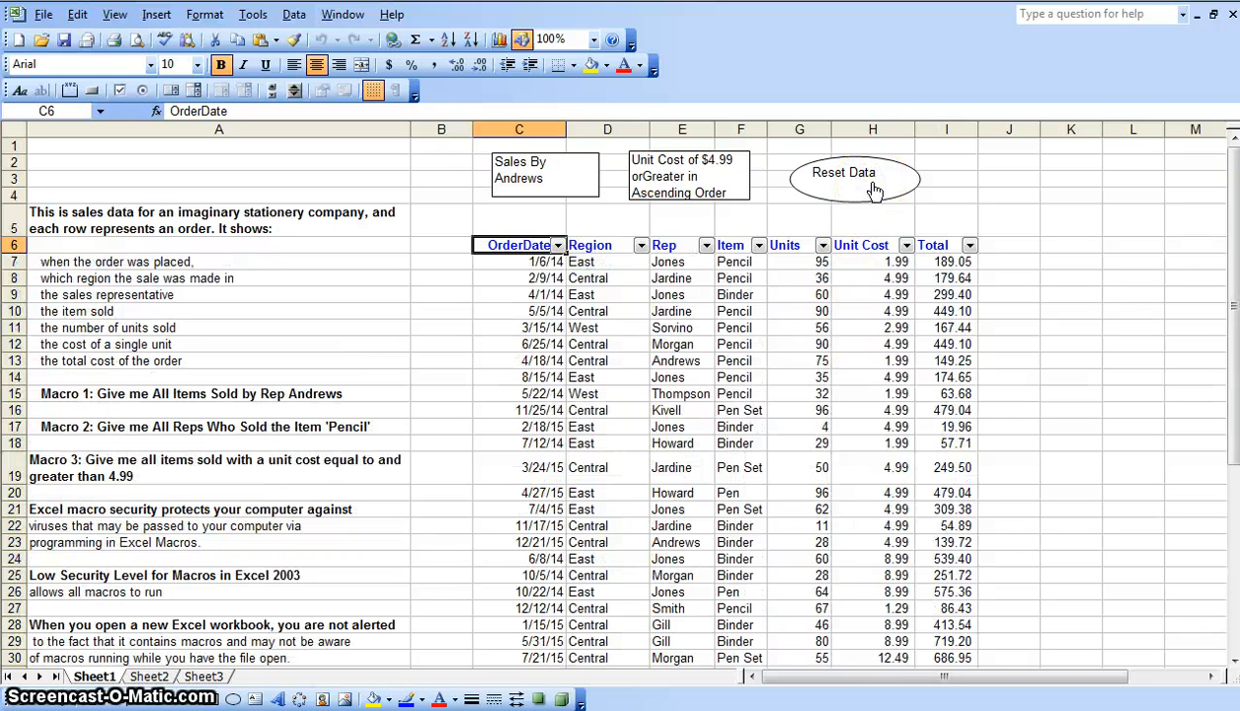